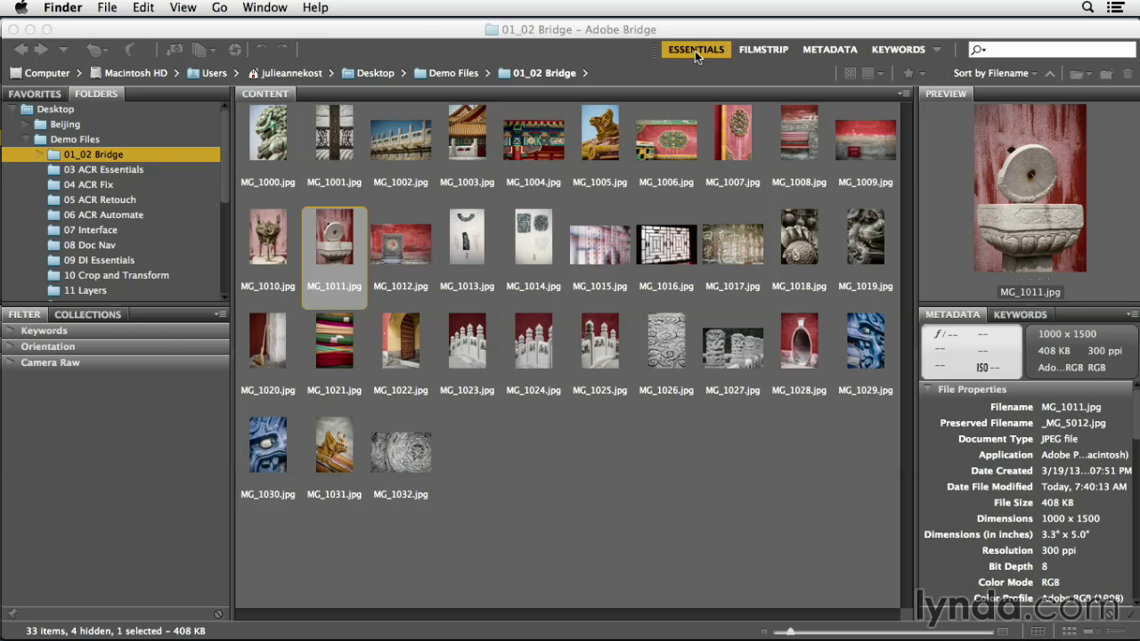
Step: Activate the Essentials workspace and reset it to its default layout
{"action": "left_click", "coordinate": [695, 51]}
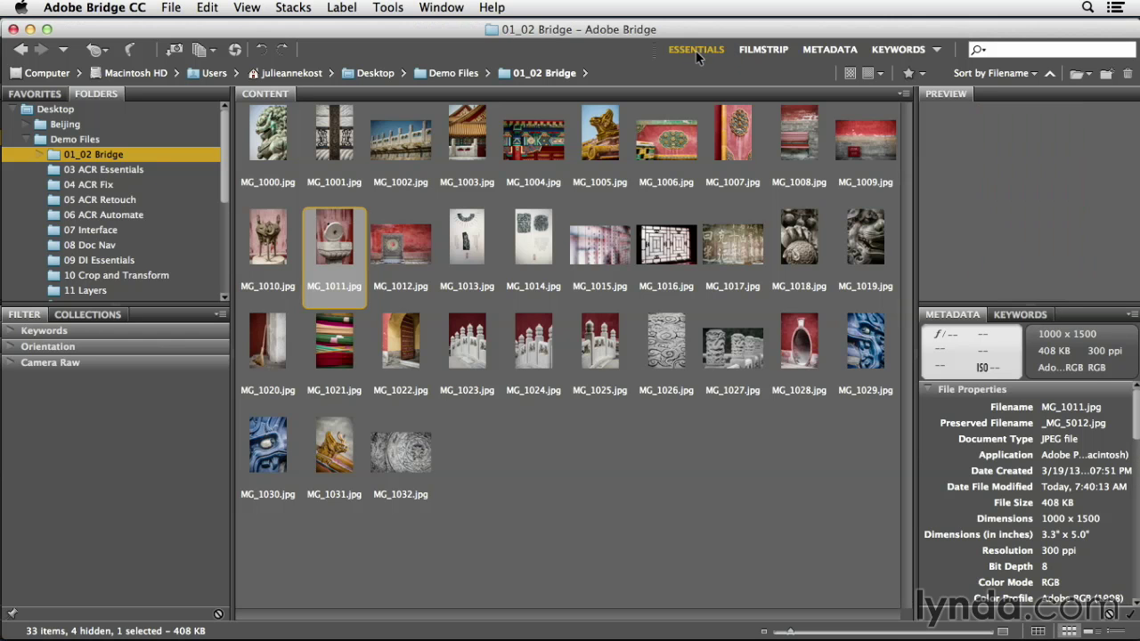
{"action": "left_click", "coordinate": [938, 51]}
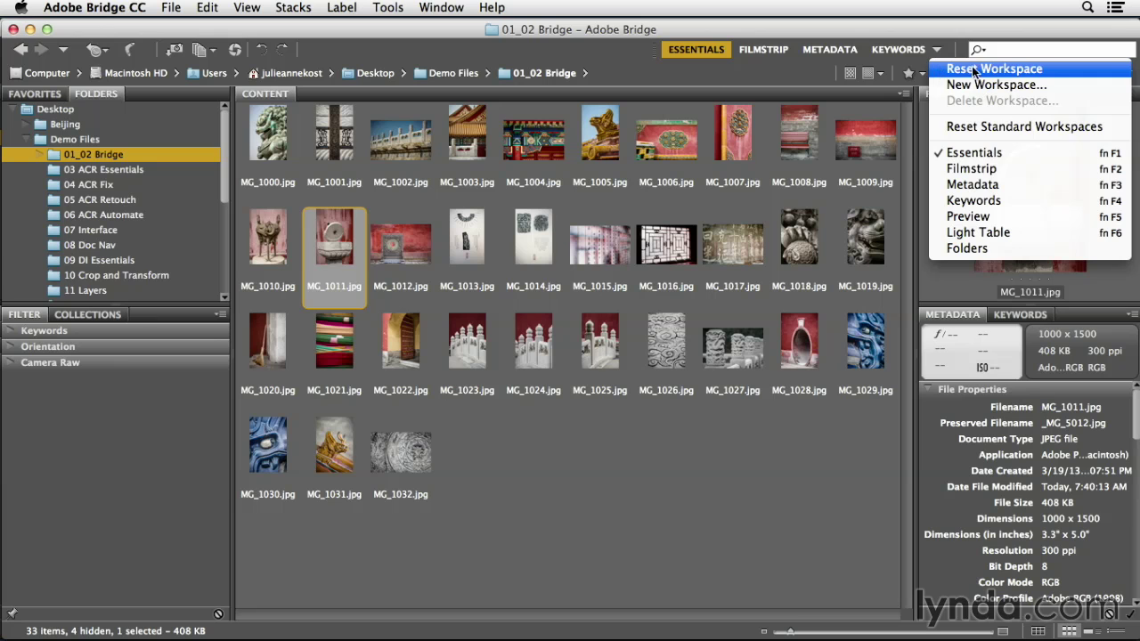
{"action": "left_click", "coordinate": [1009, 75]}
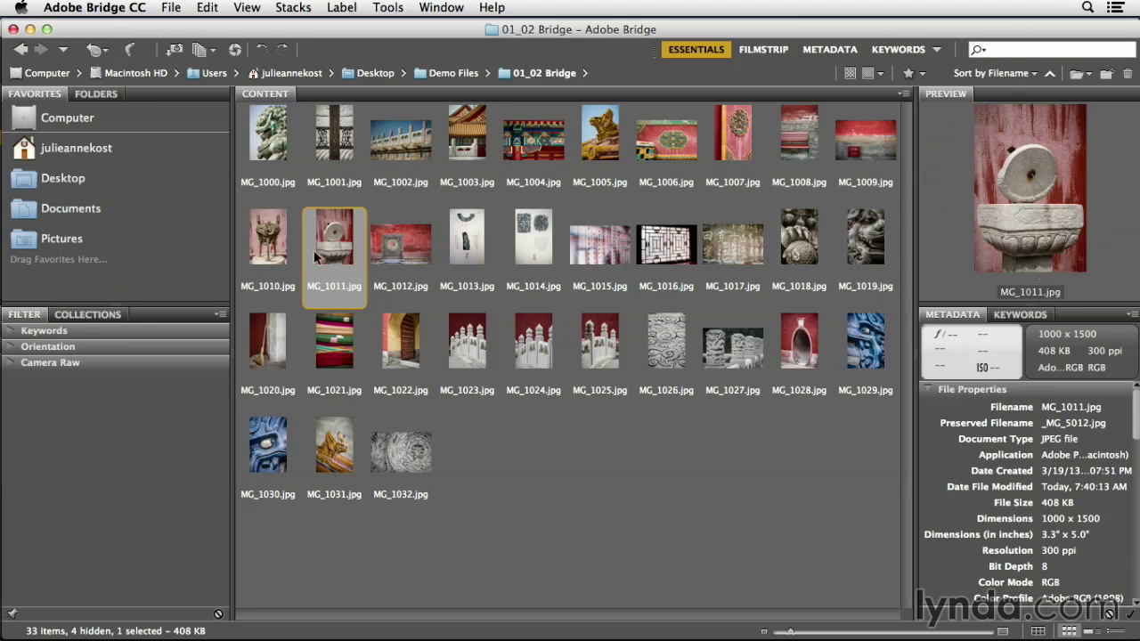
Step: Compare the Folders and Favorites views, leaving the folder tree with 01_02 Bridge displayed
{"action": "left_click", "coordinate": [98, 96]}
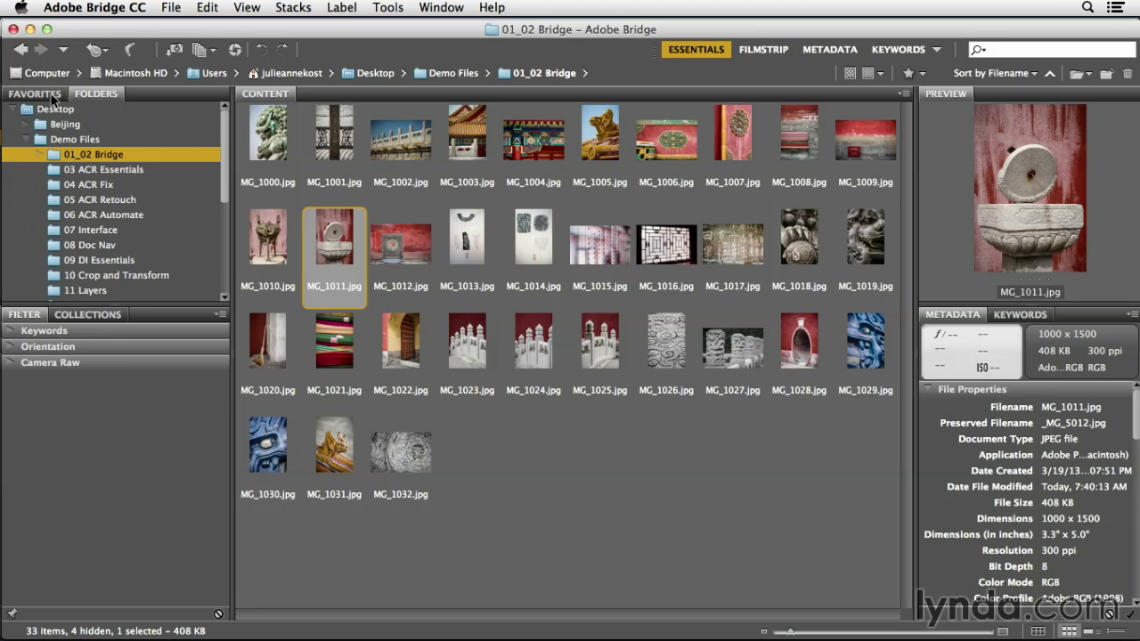
{"action": "left_click", "coordinate": [51, 98]}
{"action": "left_click", "coordinate": [99, 102]}
Step: Preview MG_1000.jpg alone and together with MG_1001.jpg, and select the range MG_1000.jpg through MG_1009.jpg
{"action": "left_click", "coordinate": [271, 147]}
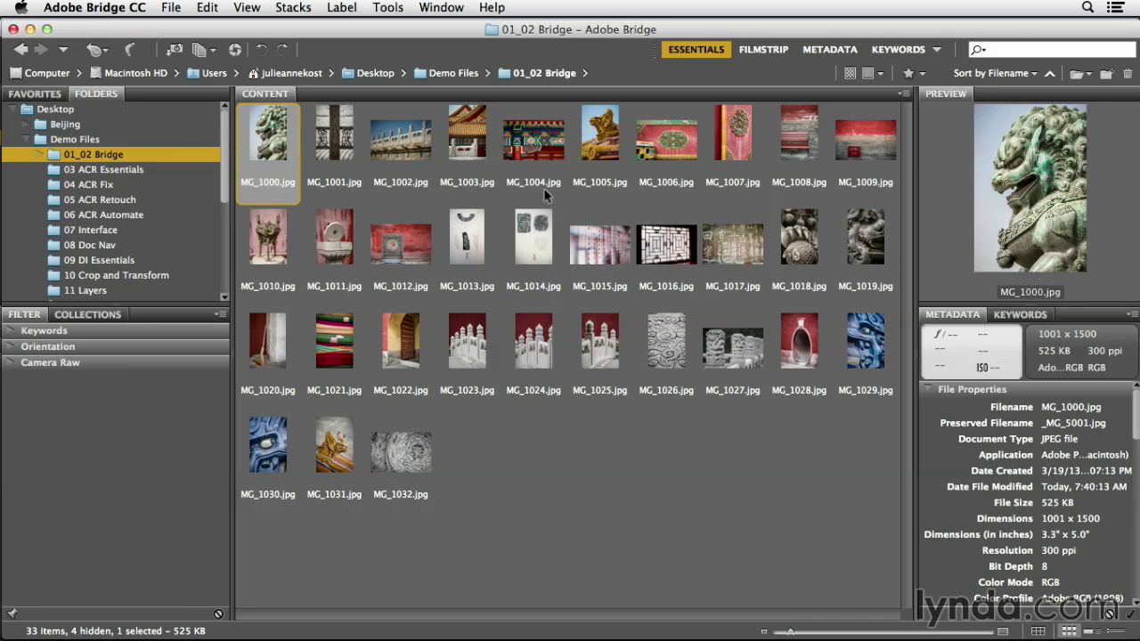
{"action": "left_click", "coordinate": [340, 151], "text": "super"}
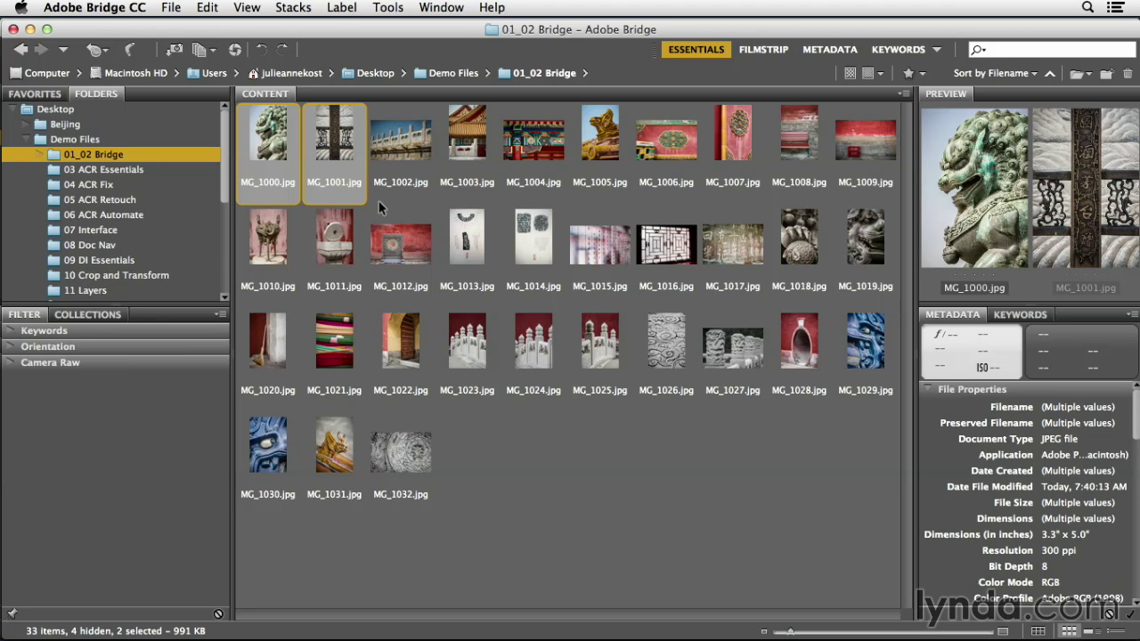
{"action": "left_click", "coordinate": [279, 152]}
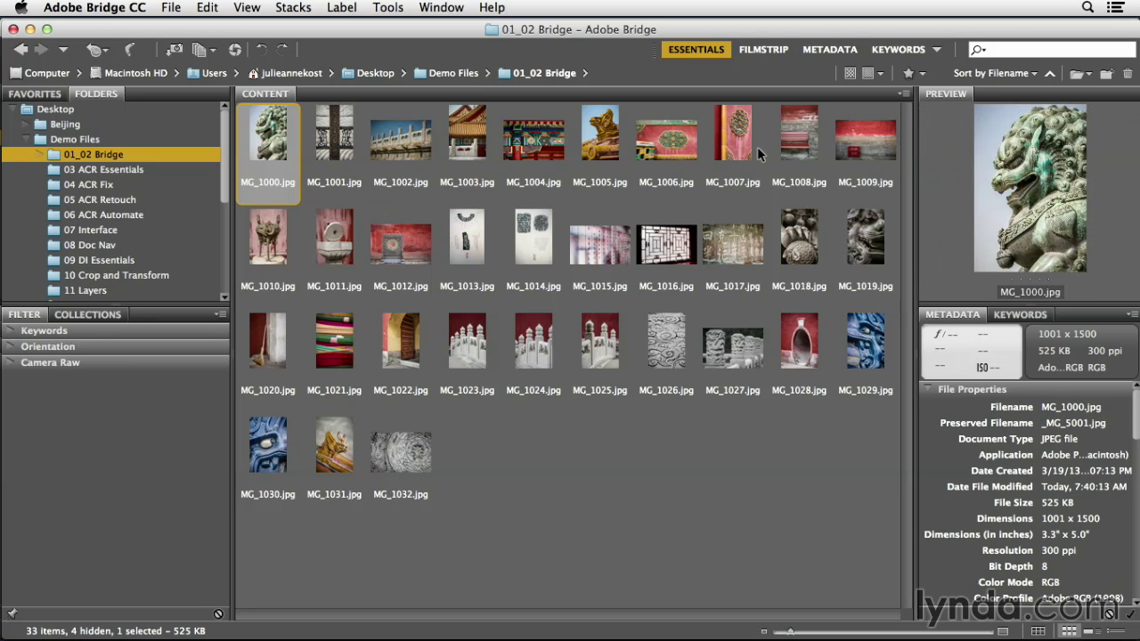
{"action": "left_click", "coordinate": [857, 150], "text": "shift"}
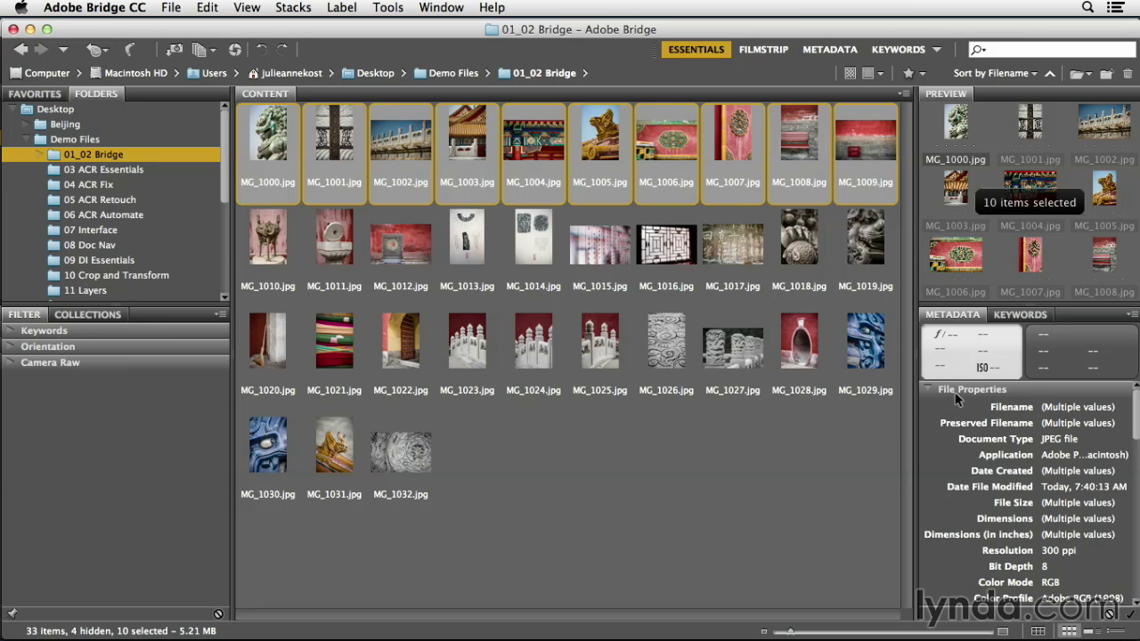
Step: Examine the metadata fields of the selected images, followed by the available keywords and the collections
{"action": "scroll", "coordinate": [962, 427], "scroll_direction": "down", "scroll_amount": 3}
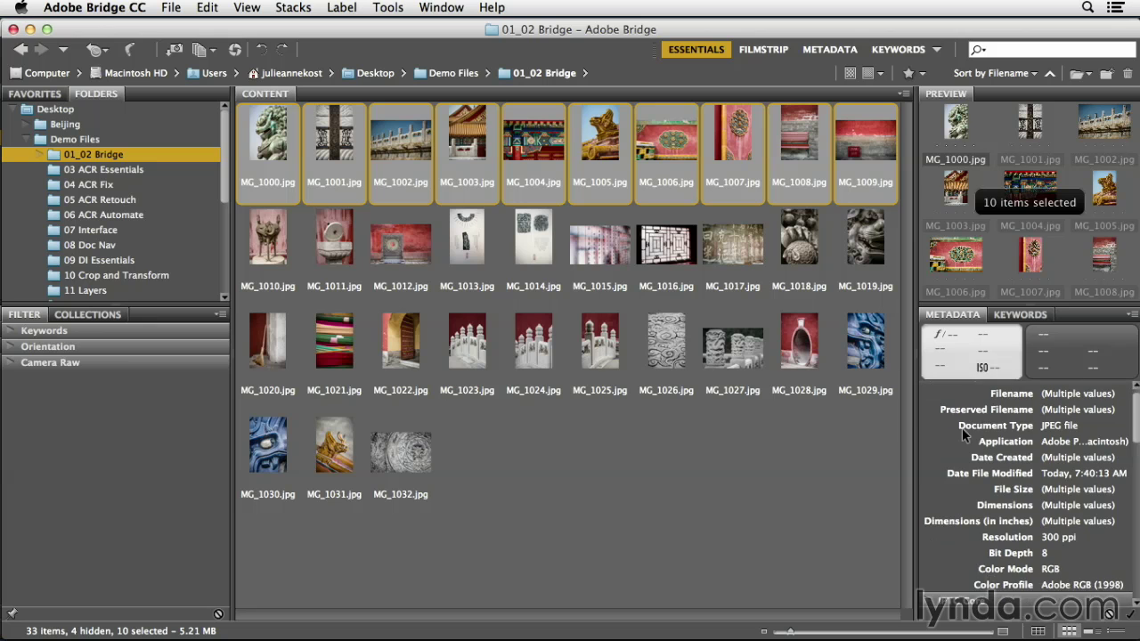
{"action": "scroll", "coordinate": [961, 431], "scroll_direction": "down", "scroll_amount": 5}
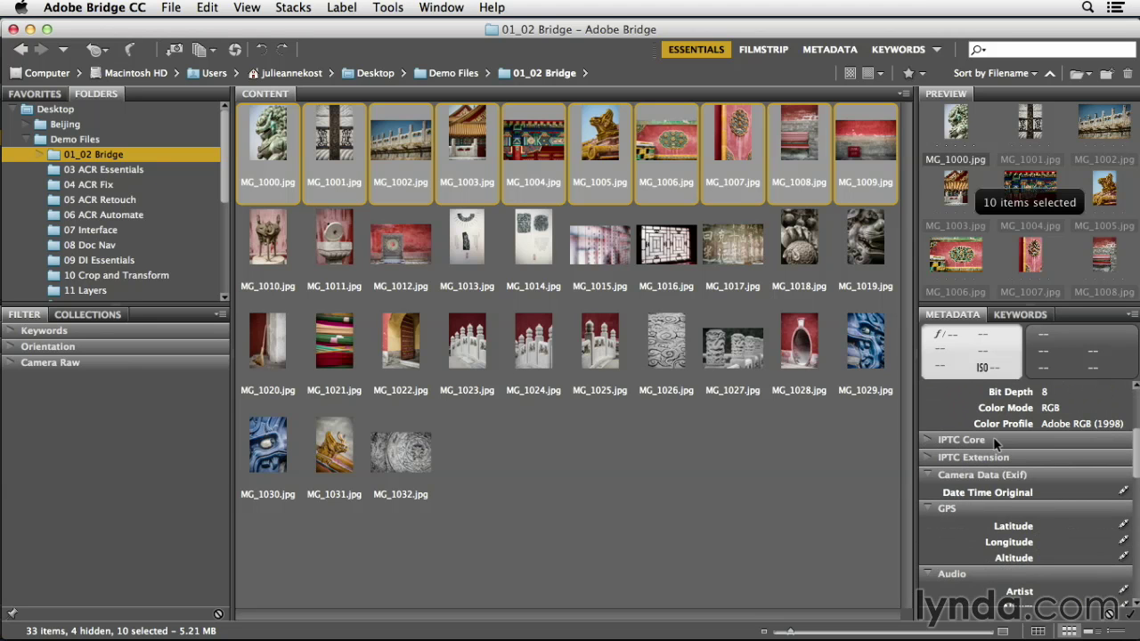
{"action": "scroll", "coordinate": [995, 439], "scroll_direction": "down", "scroll_amount": 1}
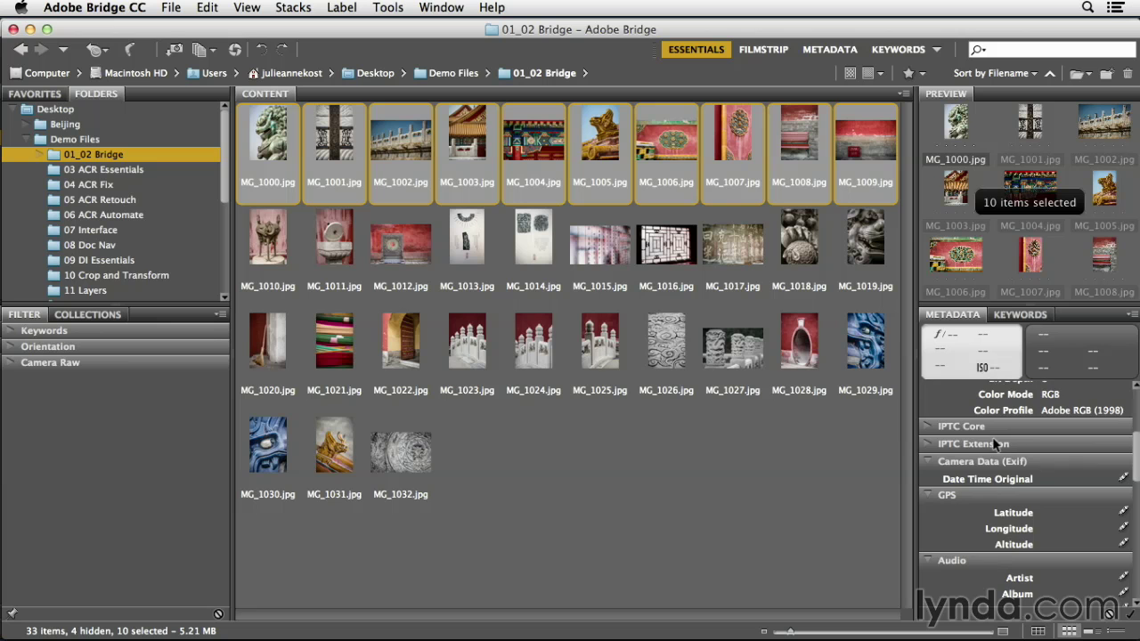
{"action": "scroll", "coordinate": [994, 444], "scroll_direction": "down", "scroll_amount": 15}
{"action": "scroll", "coordinate": [991, 443], "scroll_direction": "down", "scroll_amount": 15}
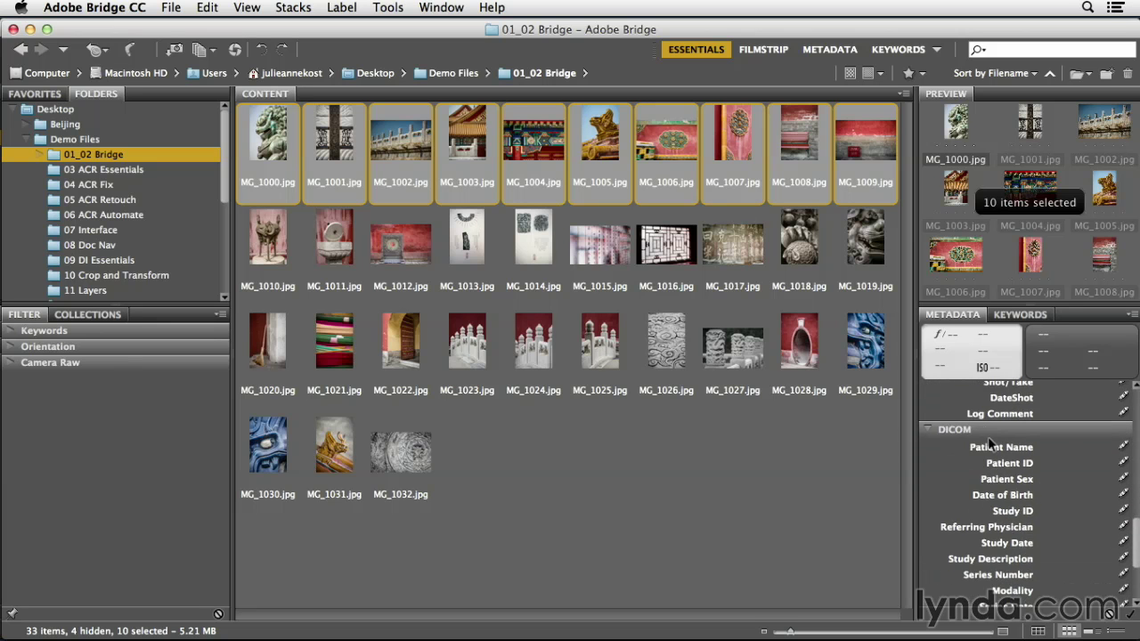
{"action": "scroll", "coordinate": [987, 443], "scroll_direction": "up", "scroll_amount": 20}
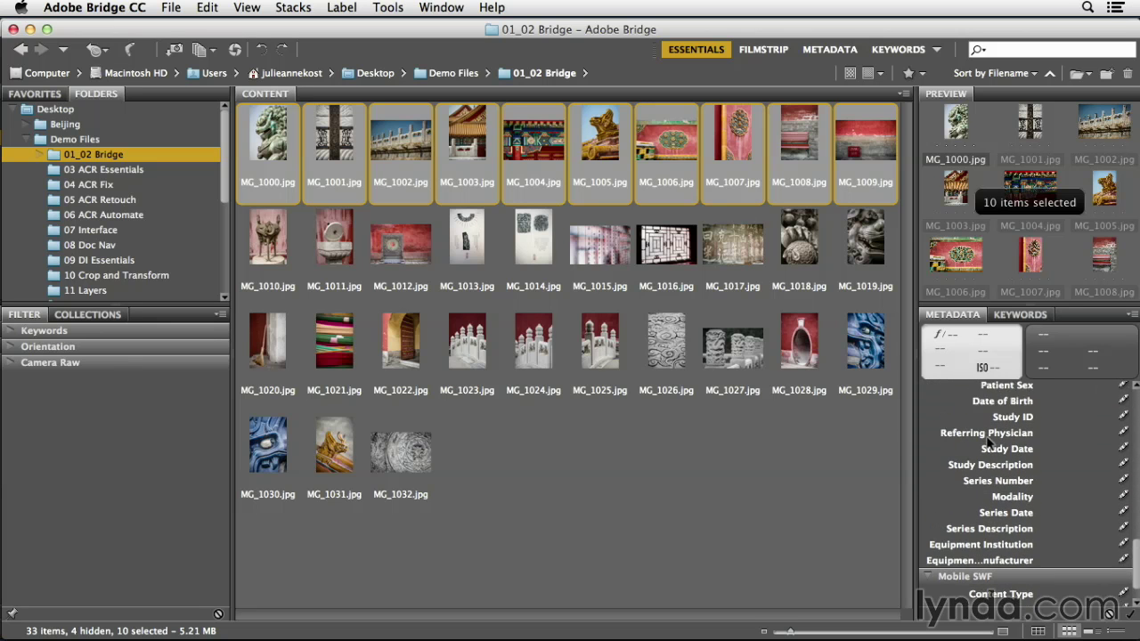
{"action": "left_click", "coordinate": [1025, 316]}
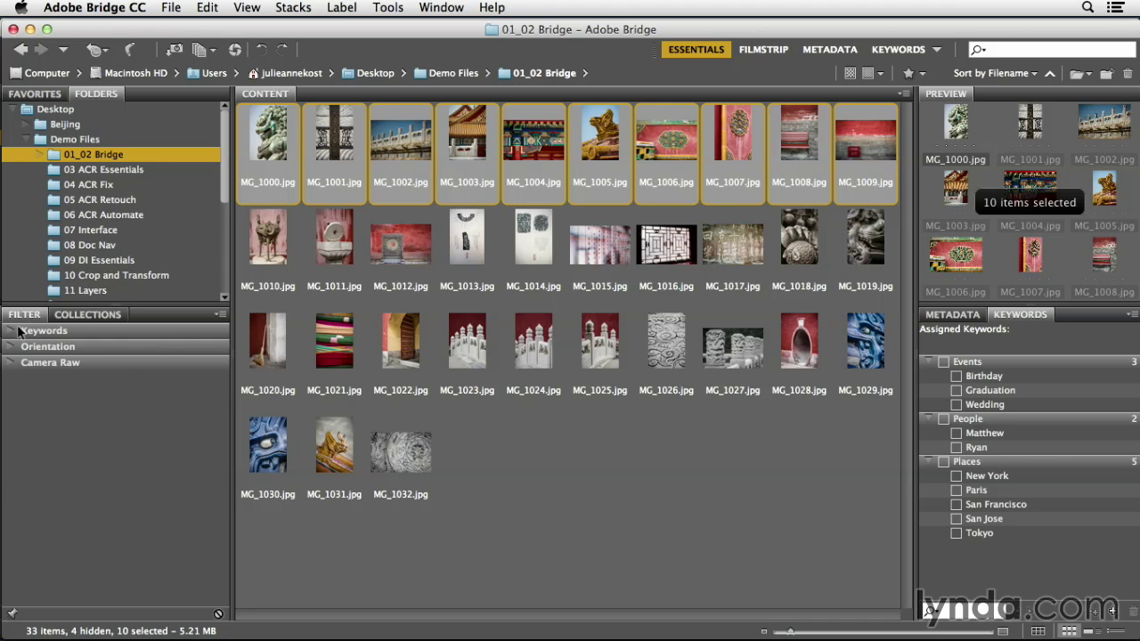
{"action": "left_click", "coordinate": [89, 316]}
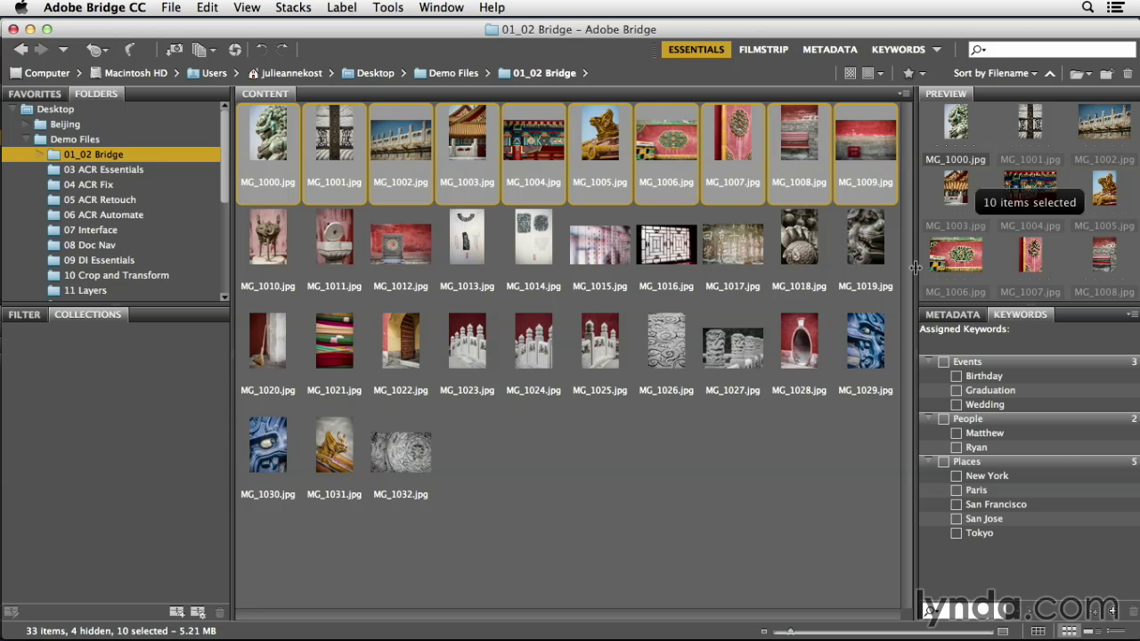
Step: Widen the column containing Preview and Keywords, and make the Preview area taller
{"action": "left_click_drag", "start_coordinate": [915, 268], "coordinate": [736, 246]}
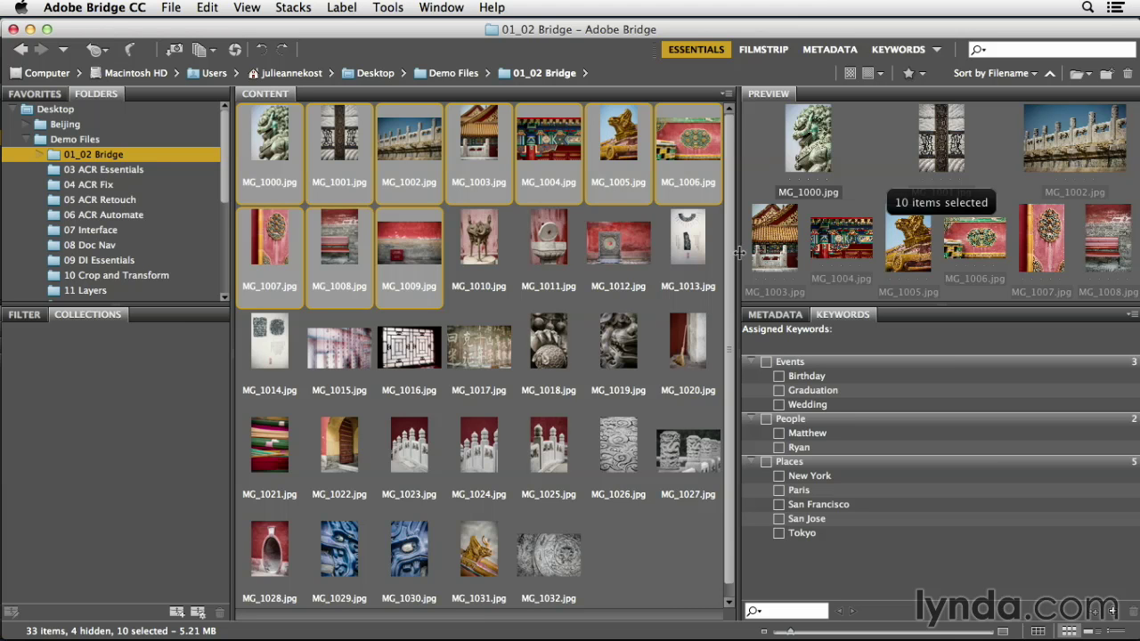
{"action": "left_click_drag", "start_coordinate": [913, 305], "coordinate": [905, 480]}
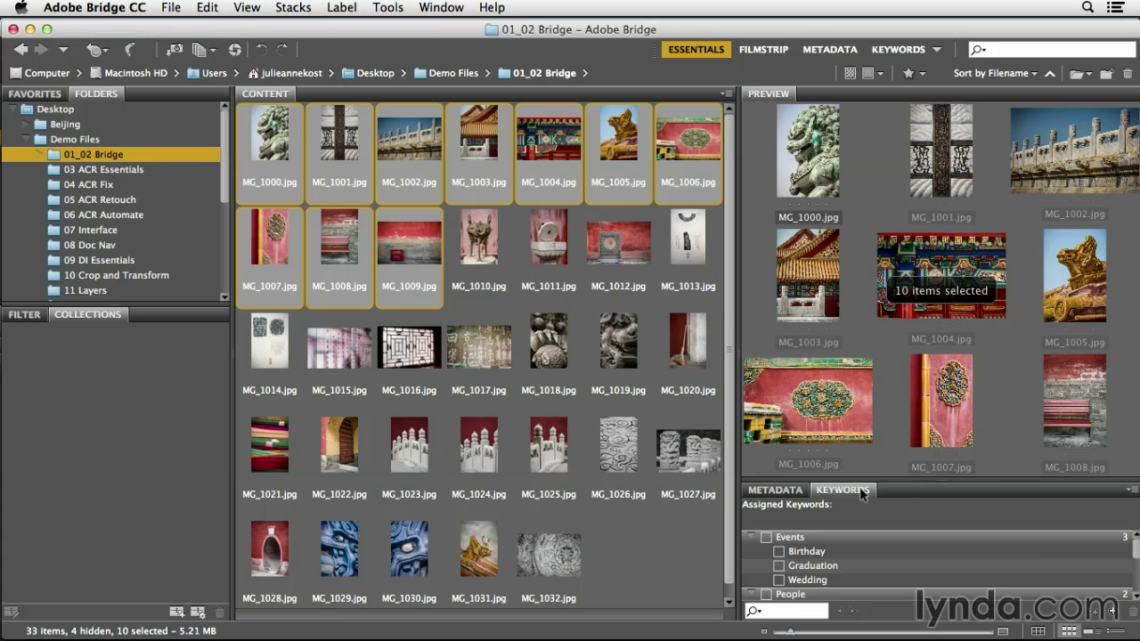
Step: Group Keywords with Preview, and then dock it as a separate section between Preview and Metadata
{"action": "left_click_drag", "start_coordinate": [842, 493], "coordinate": [819, 107]}
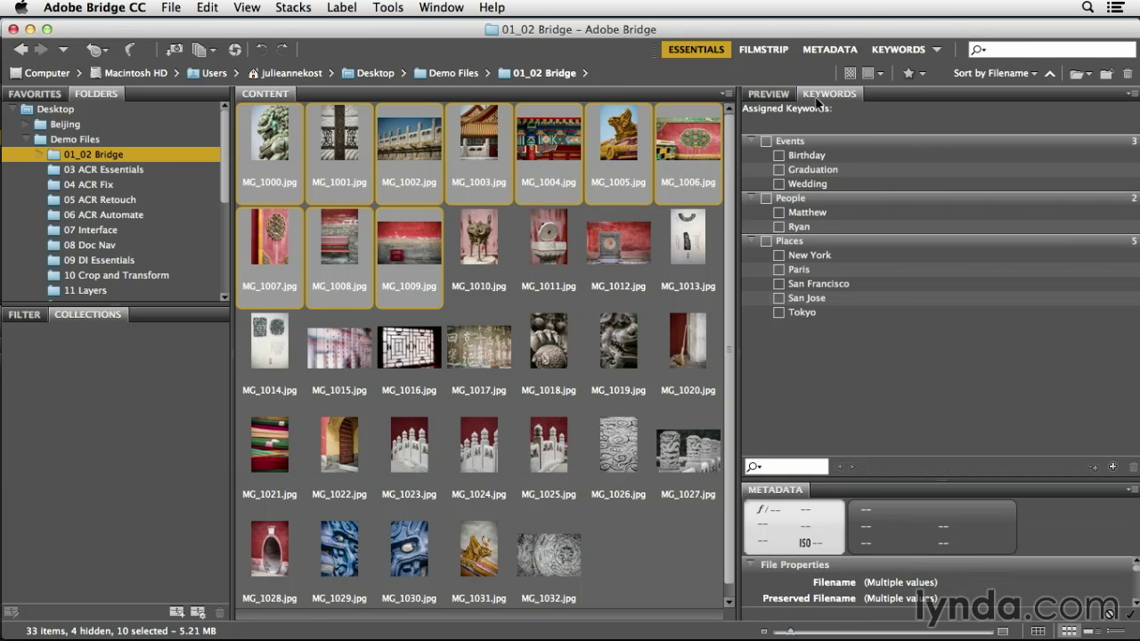
{"action": "left_click", "coordinate": [770, 94]}
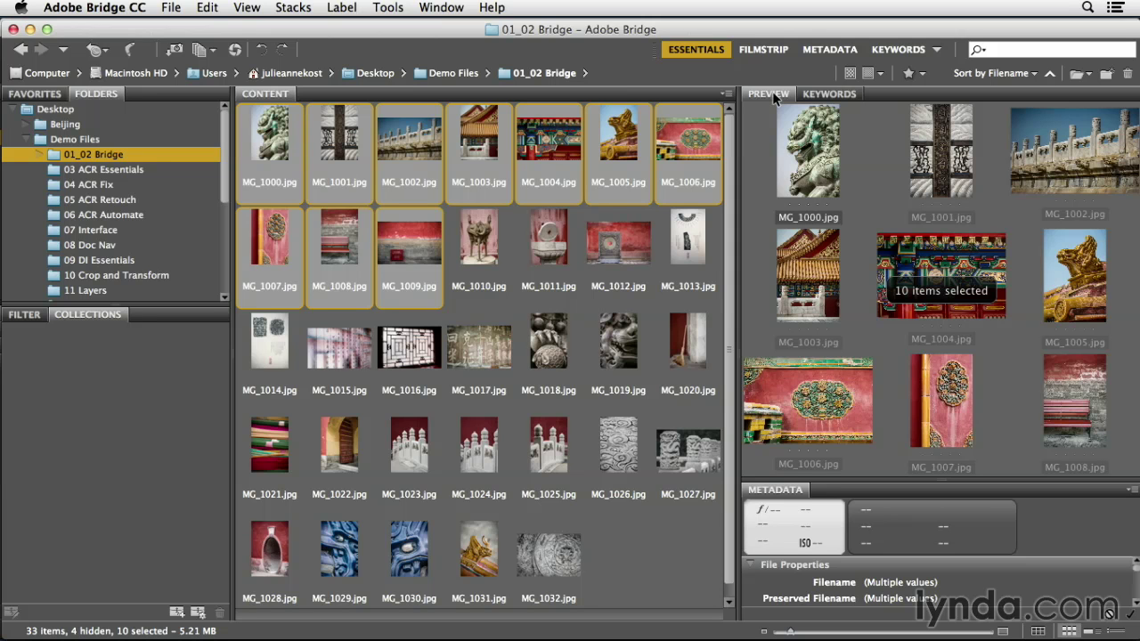
{"action": "left_click", "coordinate": [814, 98]}
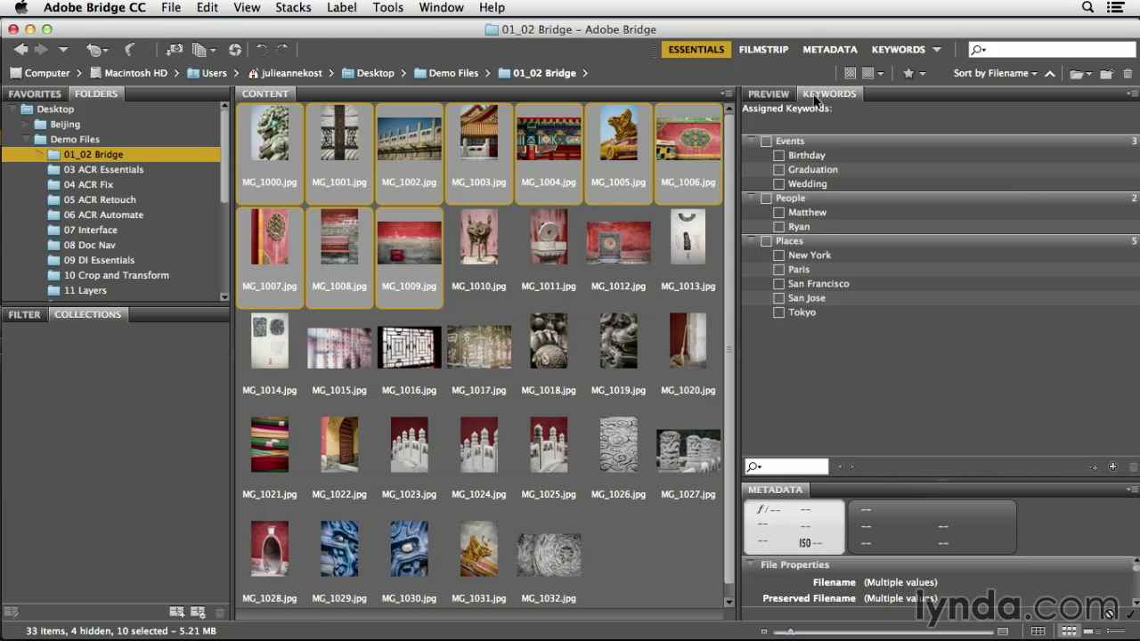
{"action": "left_click_drag", "start_coordinate": [814, 98], "coordinate": [801, 487]}
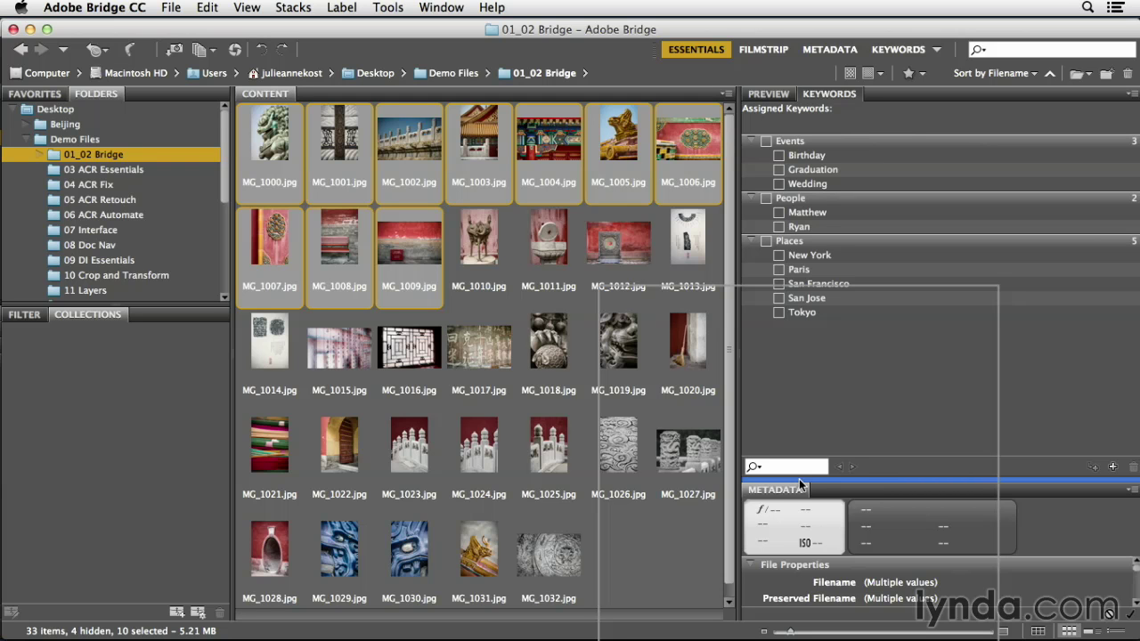
{"action": "left_click_drag", "start_coordinate": [801, 485], "coordinate": [801, 485]}
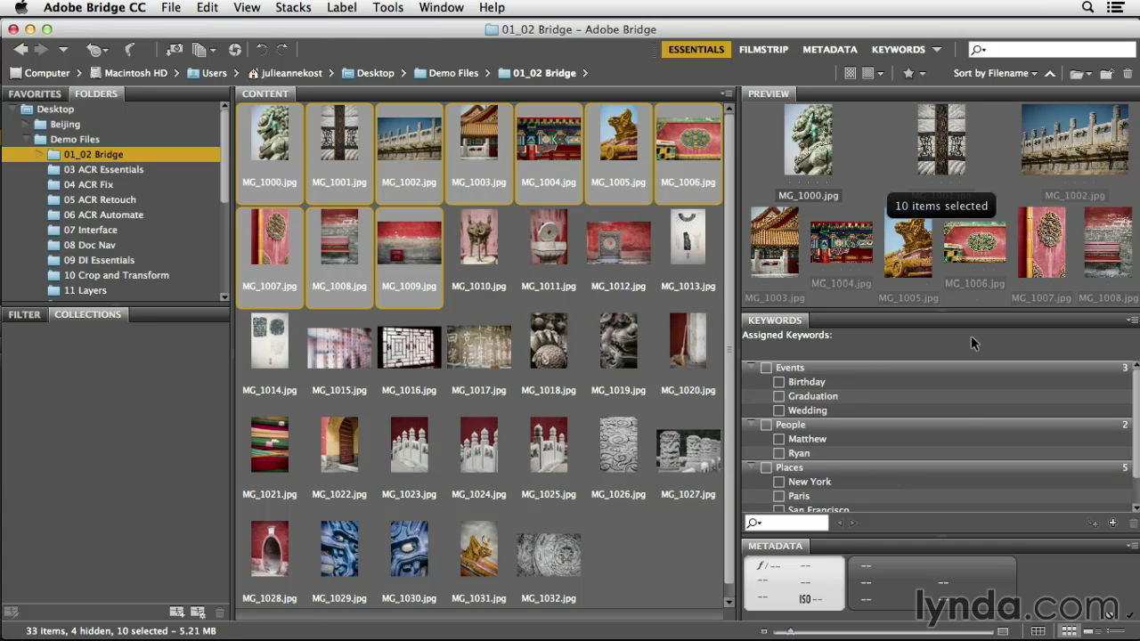
Step: Switch to the Filmstrip workspace and browse the large previews one by one from MG_1000.jpg to MG_1004.jpg
{"action": "left_click", "coordinate": [765, 50]}
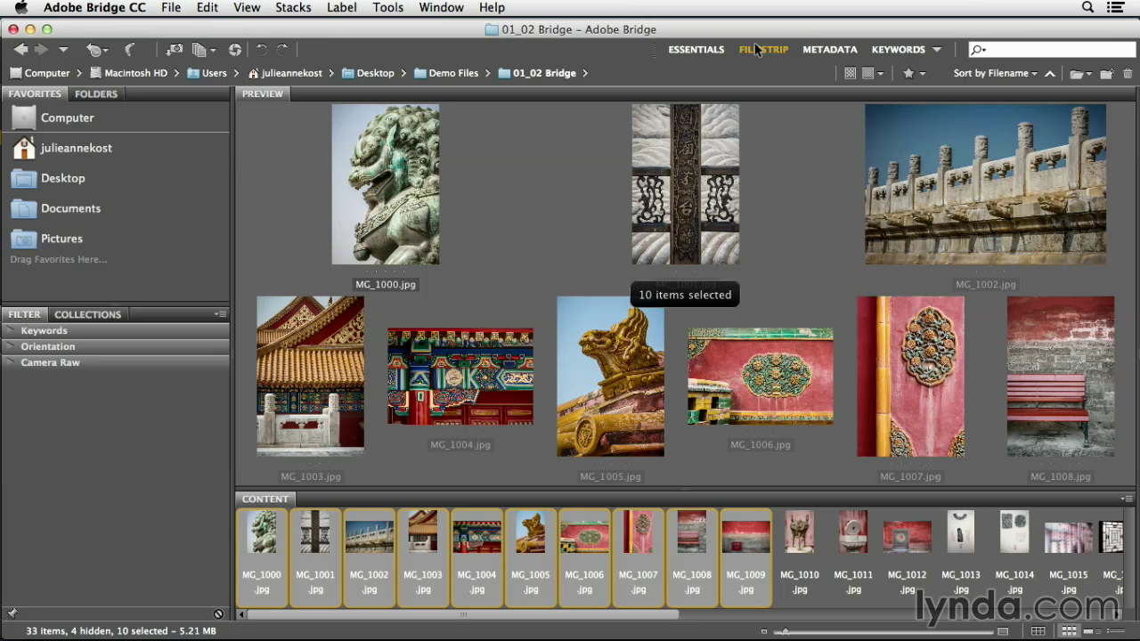
{"action": "left_click", "coordinate": [756, 49]}
{"action": "left_click", "coordinate": [269, 539]}
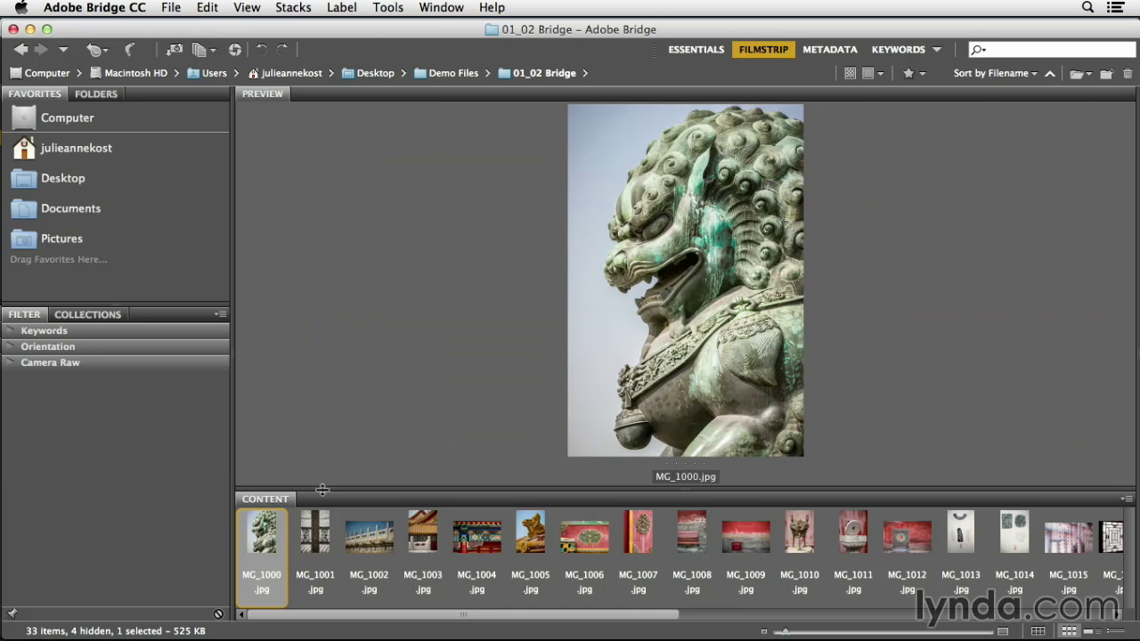
{"action": "key", "text": "Right"}
{"action": "key", "text": "Right"}
{"action": "key", "text": "Right"}
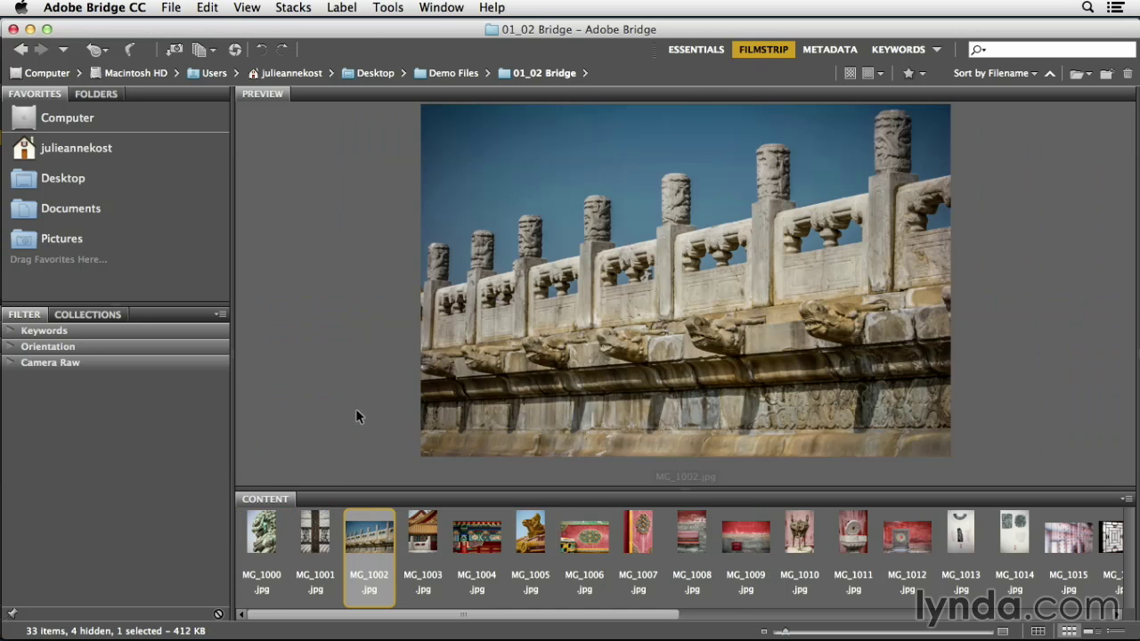
{"action": "key", "text": "Right"}
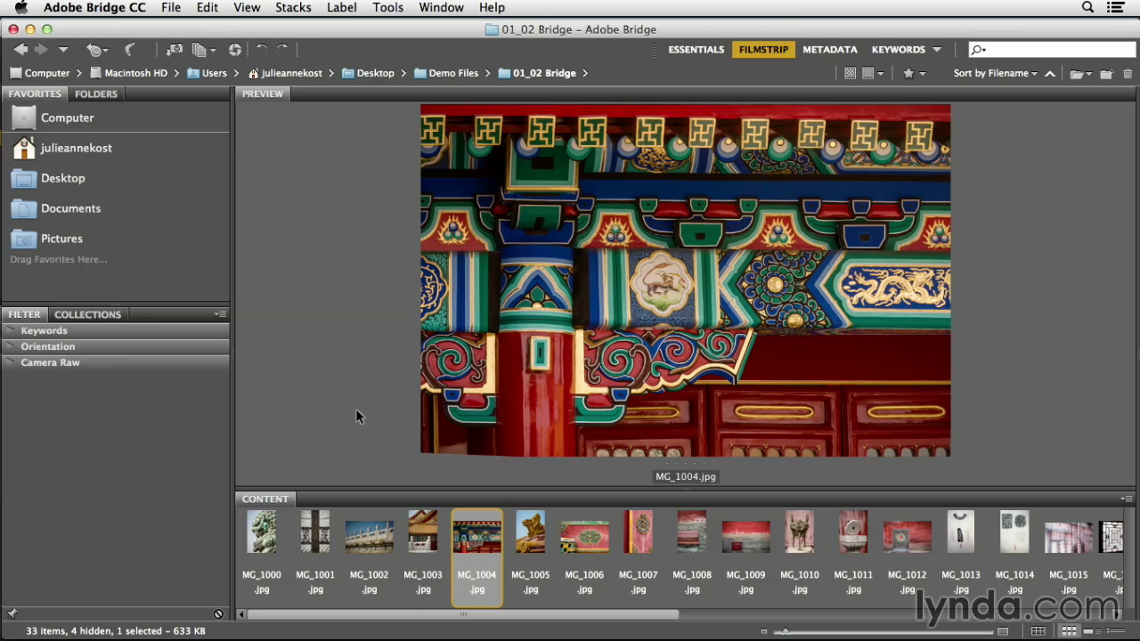
Step: Switch to the Metadata workspace and check its Filter view before returning to the metadata of MG_1004.jpg
{"action": "left_click", "coordinate": [840, 48]}
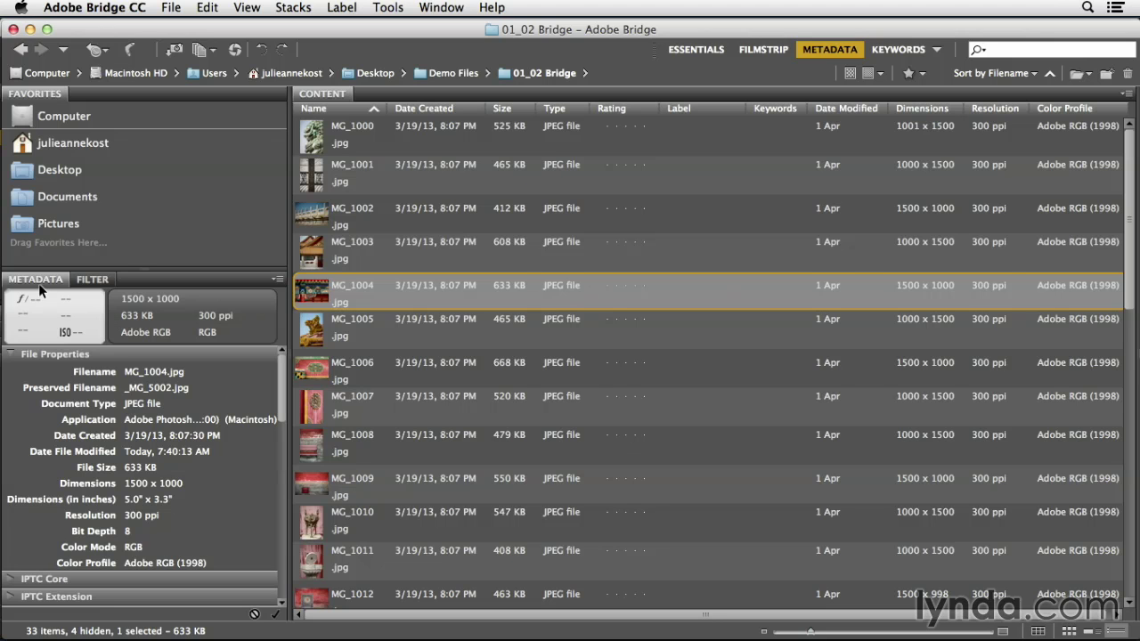
{"action": "left_click", "coordinate": [93, 280]}
{"action": "left_click", "coordinate": [56, 281]}
Step: View the images in the Keywords workspace and in the Preview workspace
{"action": "left_click", "coordinate": [900, 50]}
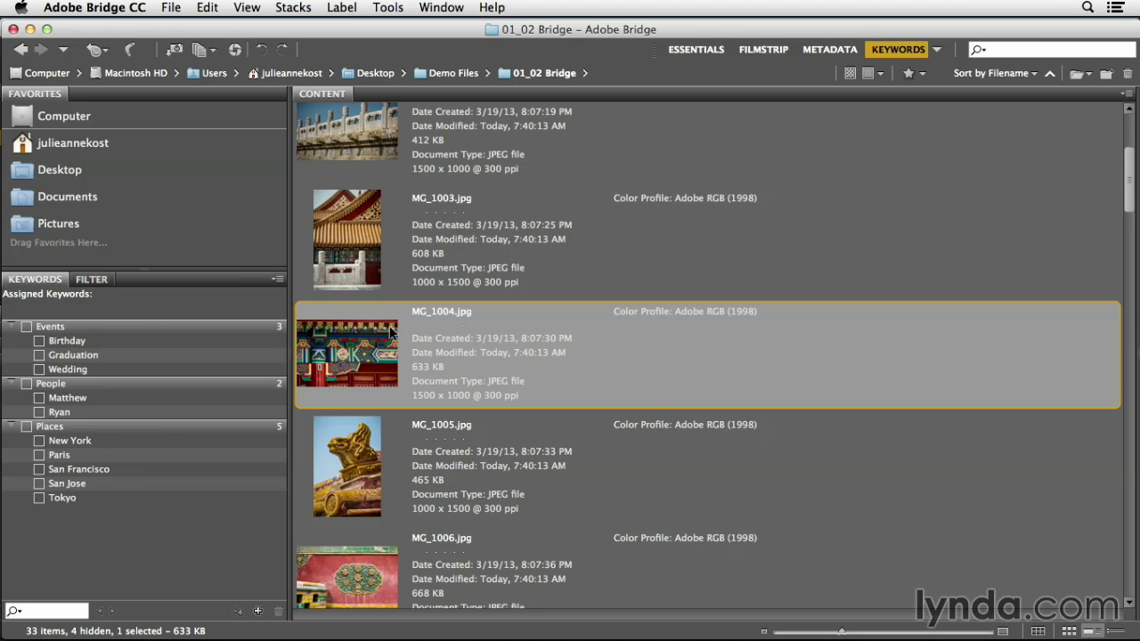
{"action": "left_click", "coordinate": [937, 51]}
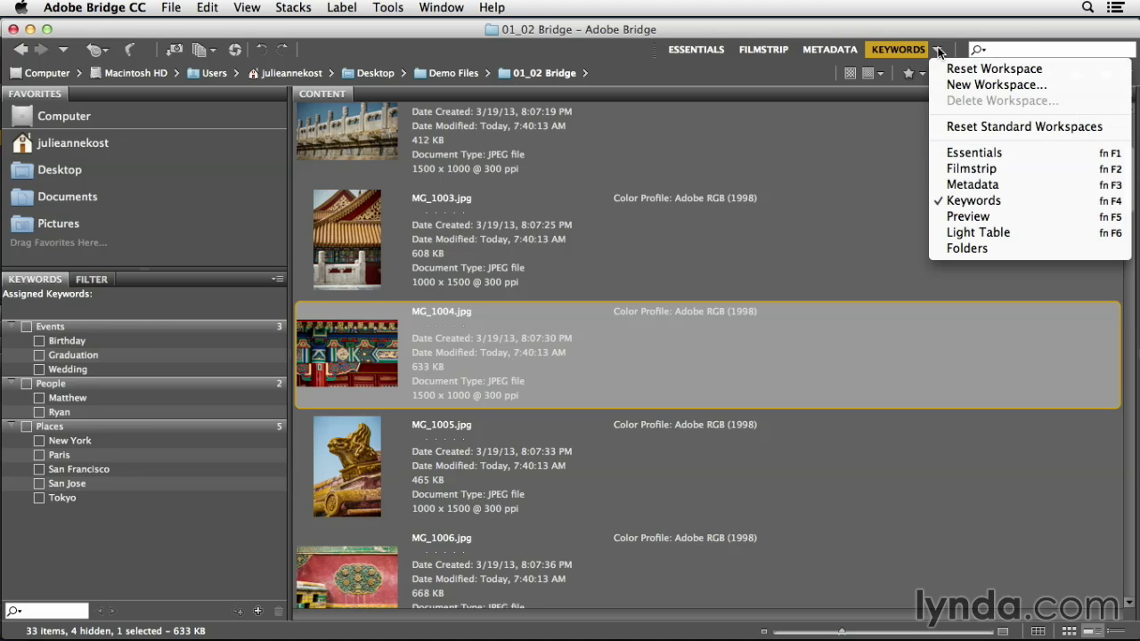
{"action": "left_click", "coordinate": [953, 221]}
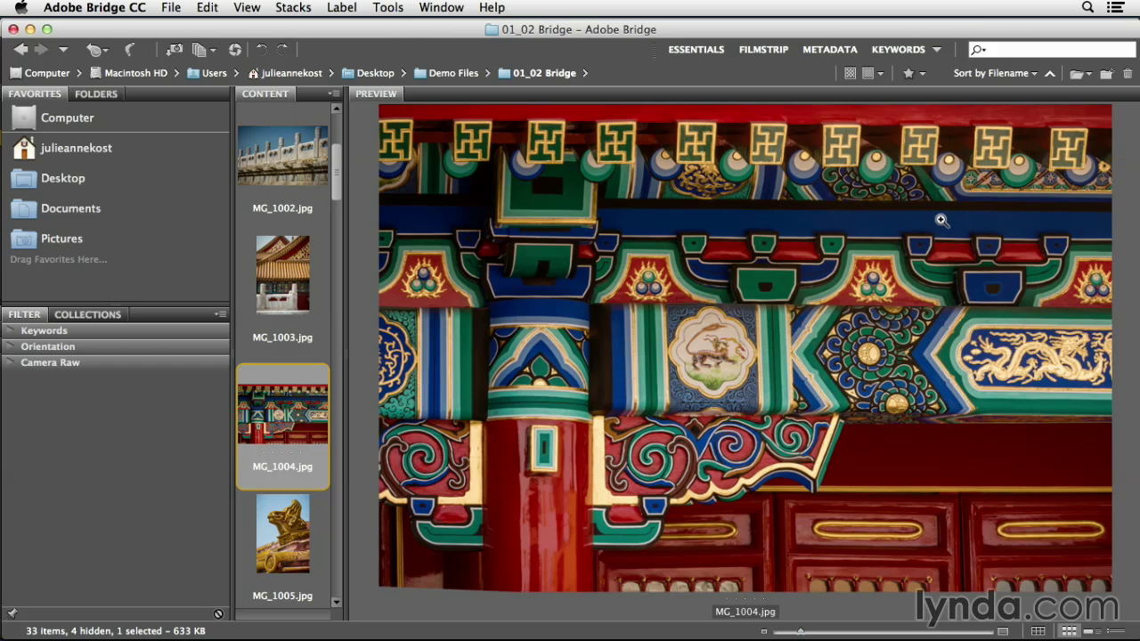
Step: View the images in the Light Table workspace and in the Folders workspace
{"action": "left_click", "coordinate": [936, 50]}
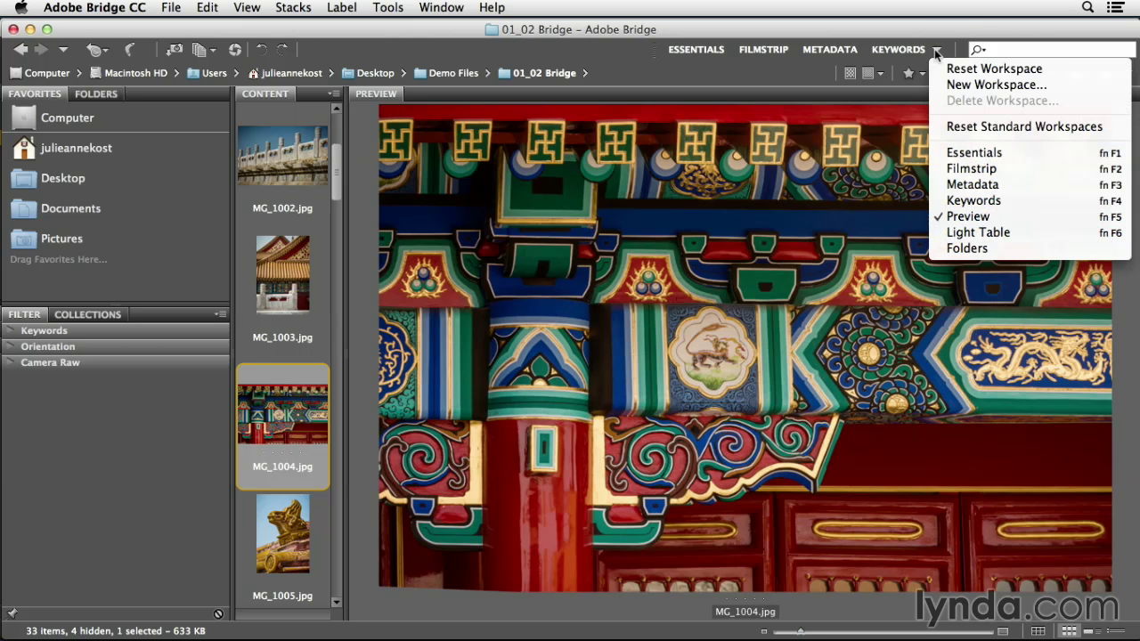
{"action": "left_click", "coordinate": [967, 232]}
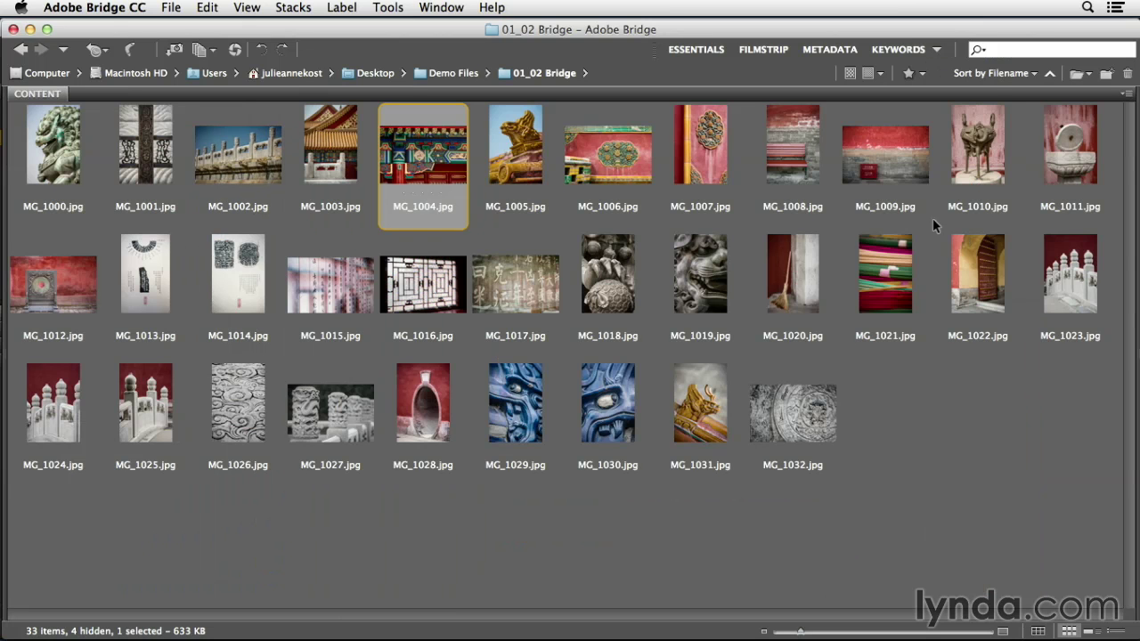
{"action": "left_click", "coordinate": [936, 49]}
{"action": "left_click", "coordinate": [969, 247]}
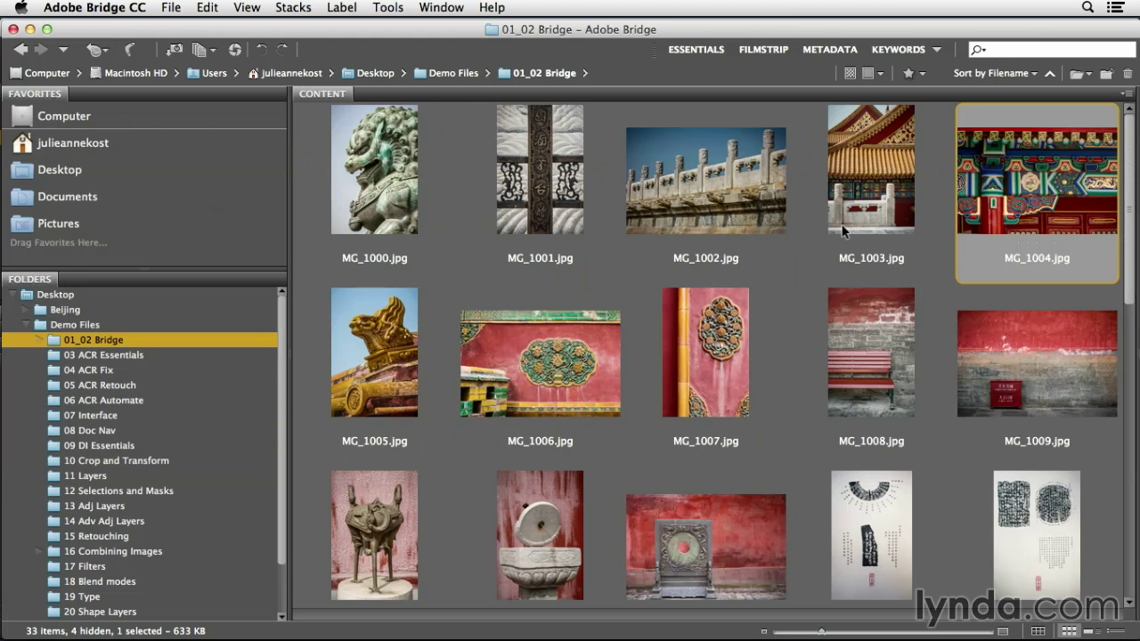
Step: Switch back to the Preview workspace to display MG_1004.jpg large
{"action": "left_click", "coordinate": [937, 51]}
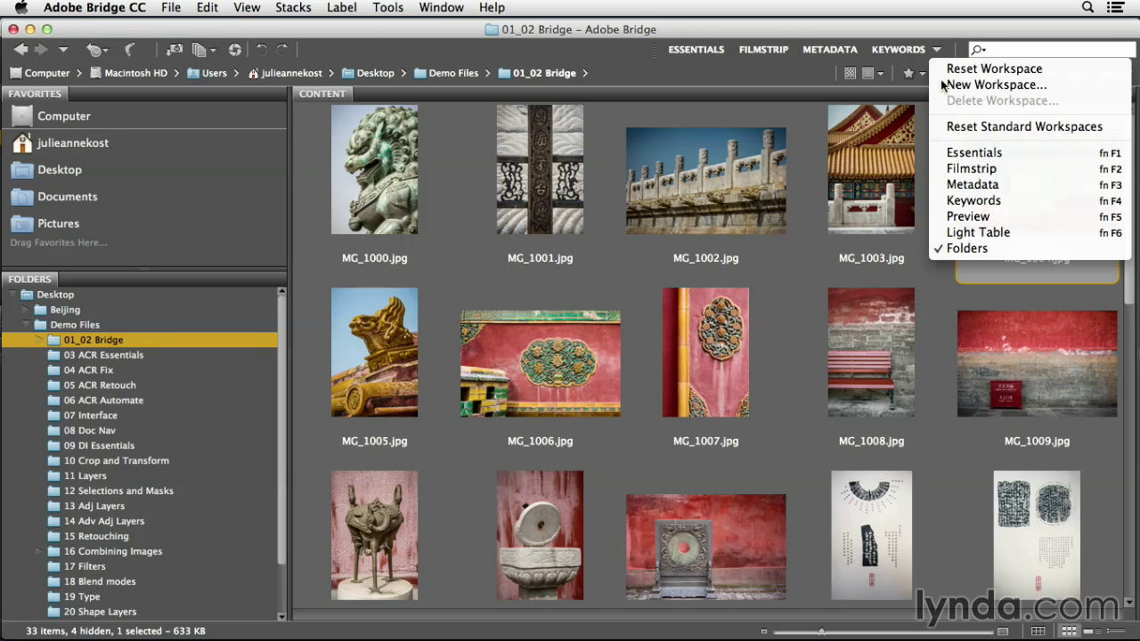
{"action": "left_click", "coordinate": [976, 216]}
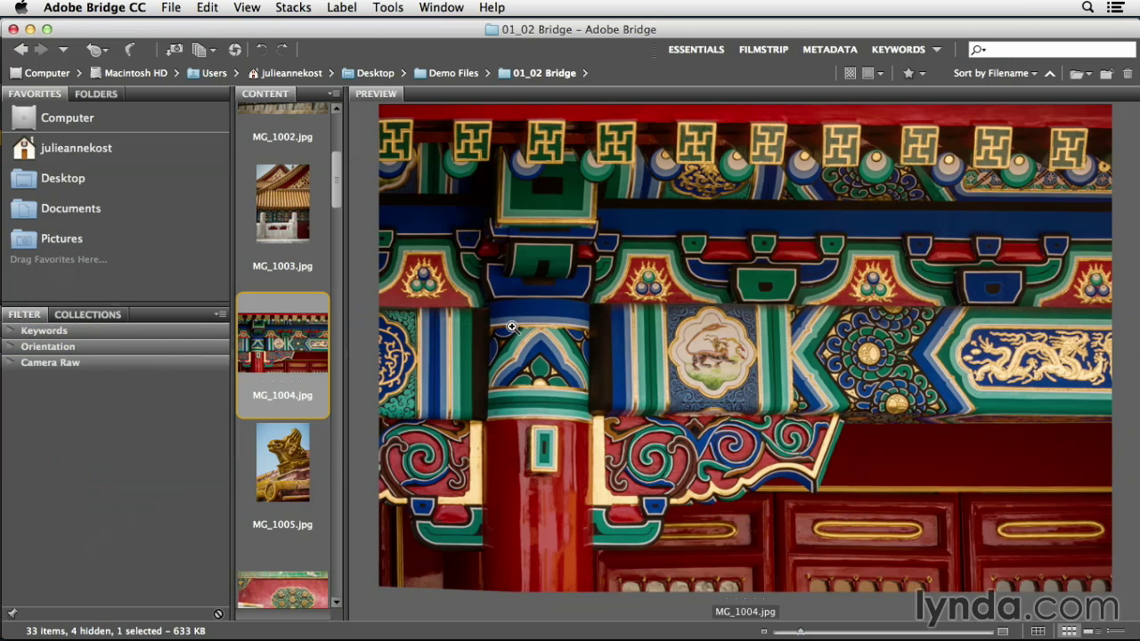
Step: Show the Metadata panel and dock it in the same group as the Filter and Collections panels
{"action": "left_click", "coordinate": [459, 10]}
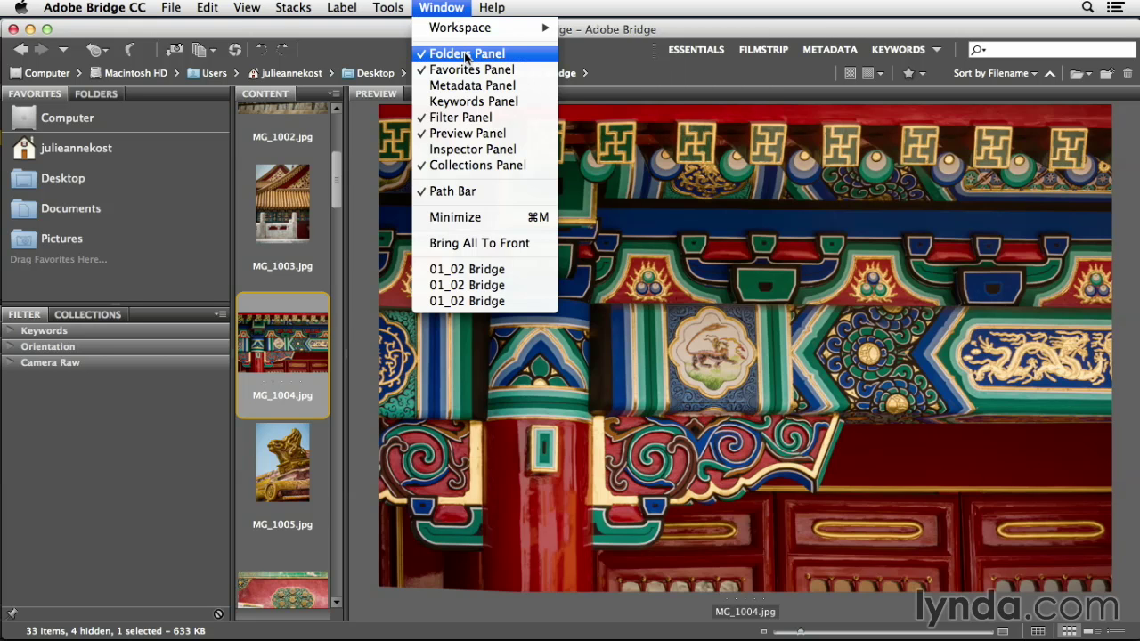
{"action": "left_click", "coordinate": [718, 267]}
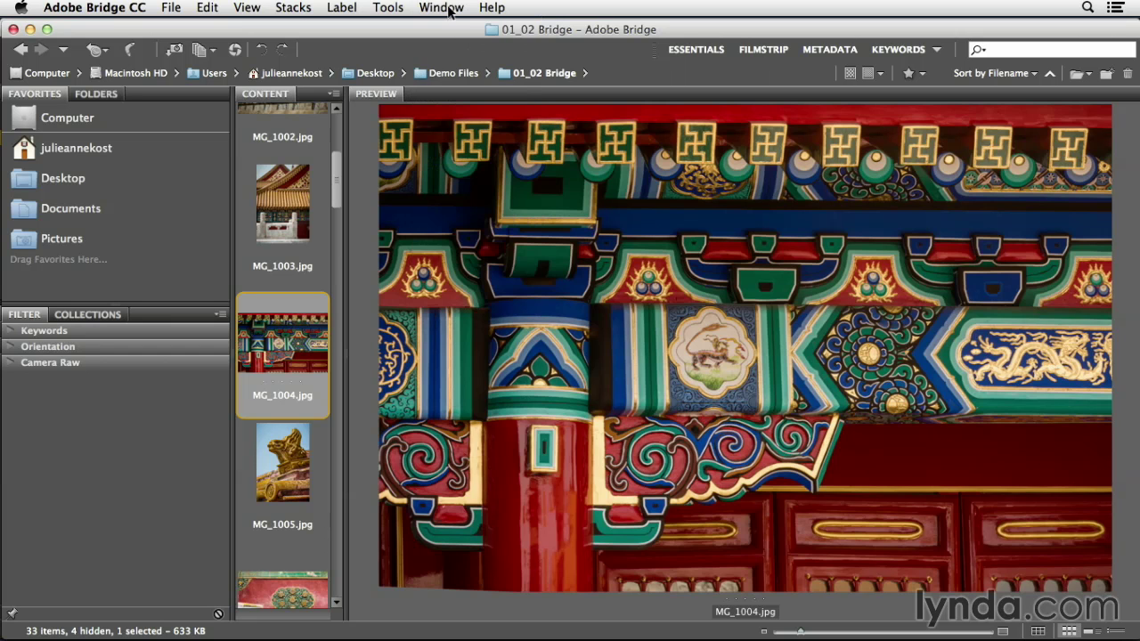
{"action": "left_click", "coordinate": [449, 10]}
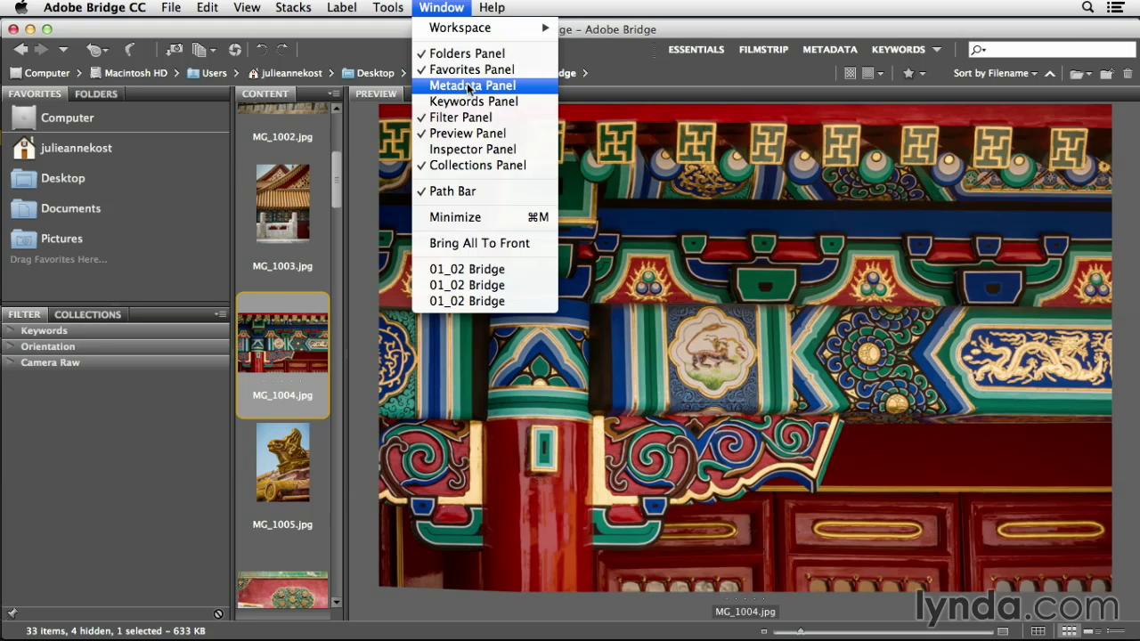
{"action": "left_click", "coordinate": [511, 86]}
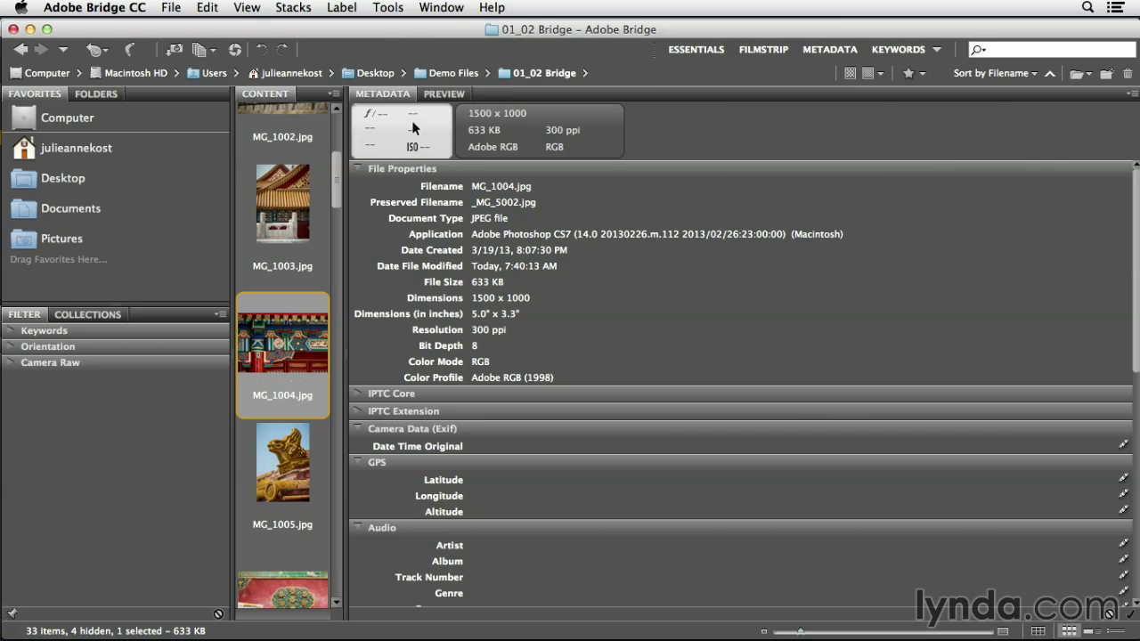
{"action": "left_click_drag", "start_coordinate": [395, 96], "coordinate": [87, 315]}
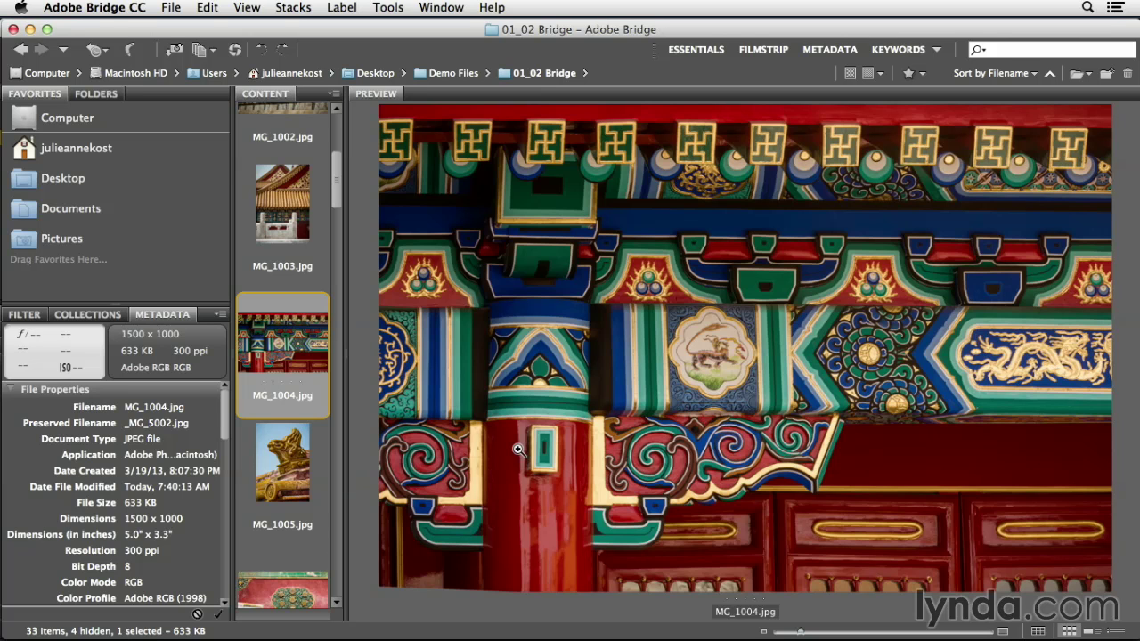
Step: Save the current layout as a new workspace under the user's short name, including the window location and sort order
{"action": "left_click", "coordinate": [938, 51]}
{"action": "left_click", "coordinate": [980, 85]}
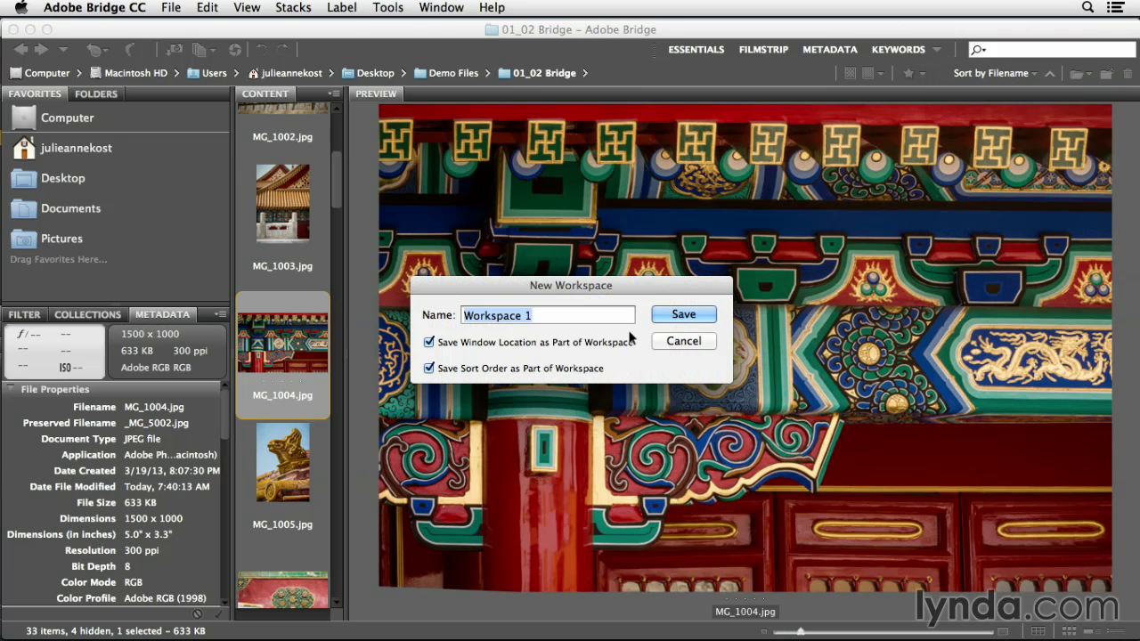
{"action": "type", "text": "jkost"}
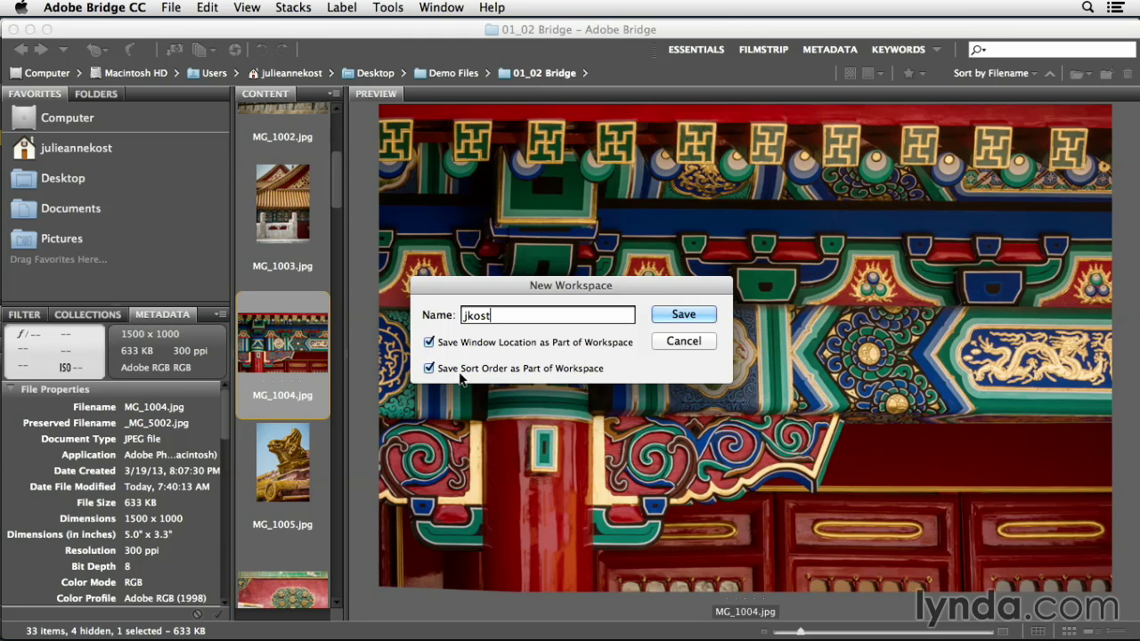
{"action": "left_click", "coordinate": [682, 315]}
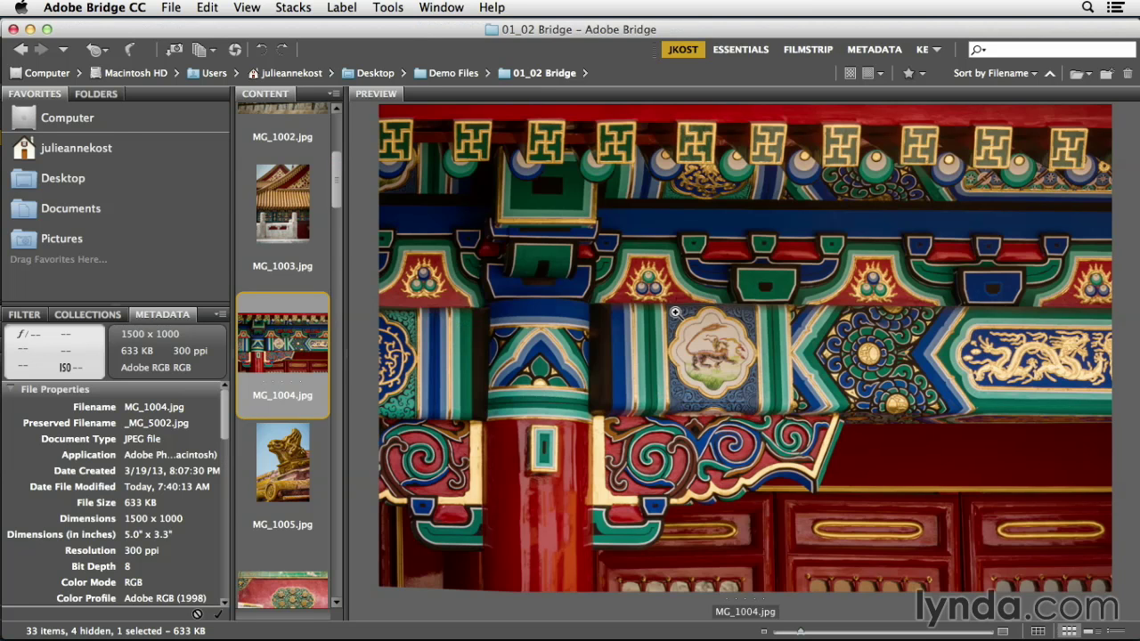
{"action": "left_click", "coordinate": [682, 53]}
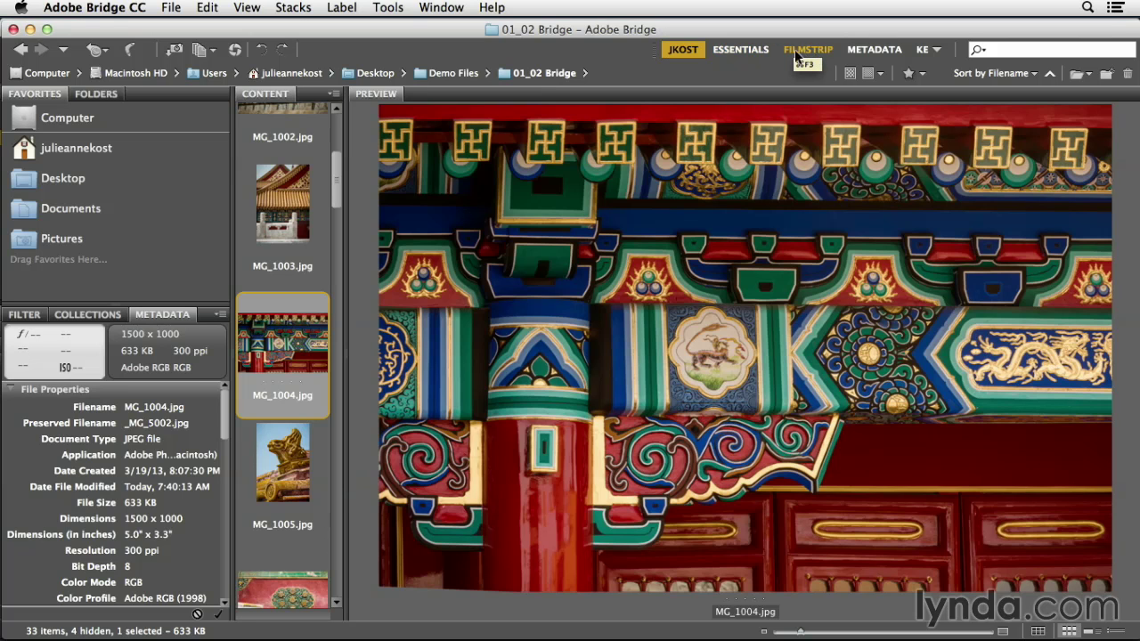
Step: Reorder the workspace names, placing Filmstrip after Metadata and Light Table directly after Essentials, with the workspace list expanded to show them all
{"action": "left_click_drag", "start_coordinate": [801, 55], "coordinate": [902, 53]}
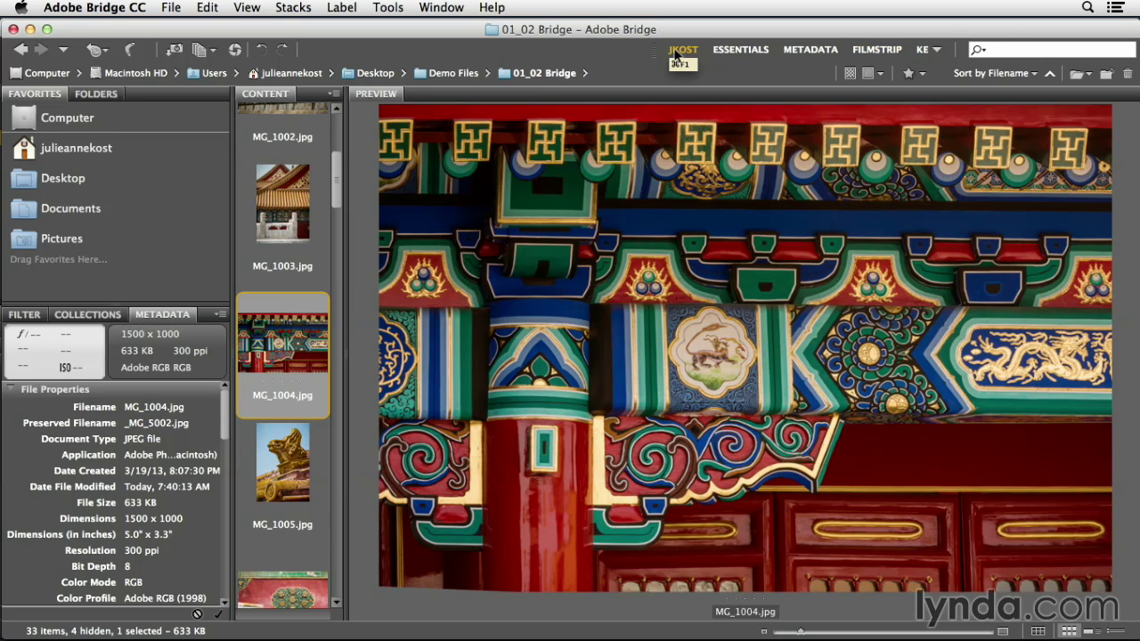
{"action": "left_click_drag", "start_coordinate": [655, 50], "coordinate": [392, 50]}
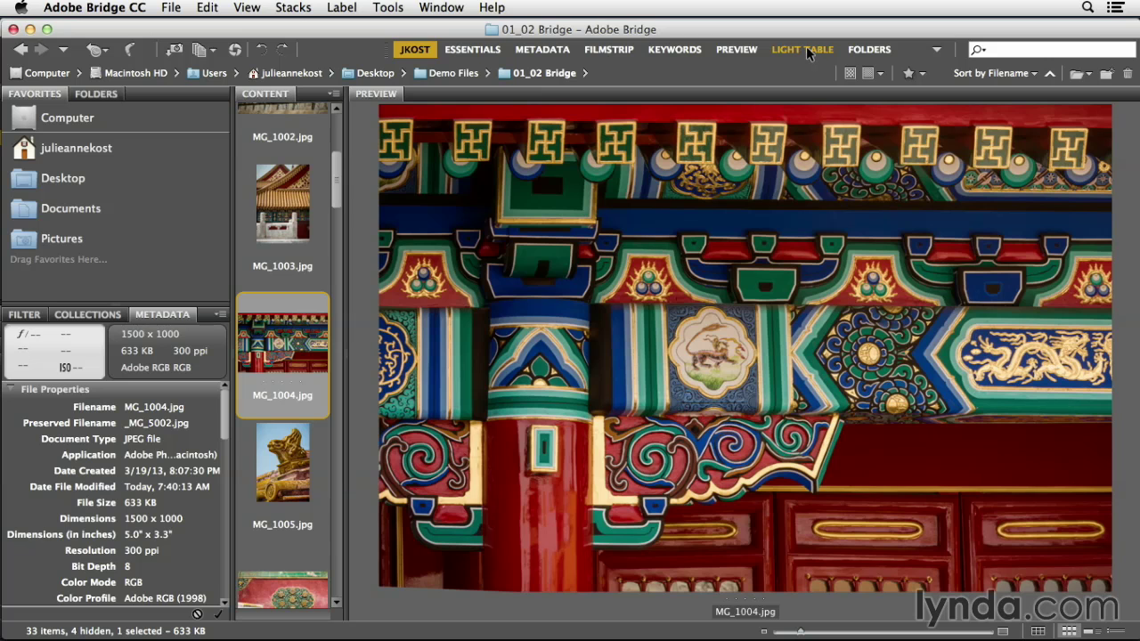
{"action": "left_click_drag", "start_coordinate": [807, 46], "coordinate": [520, 55]}
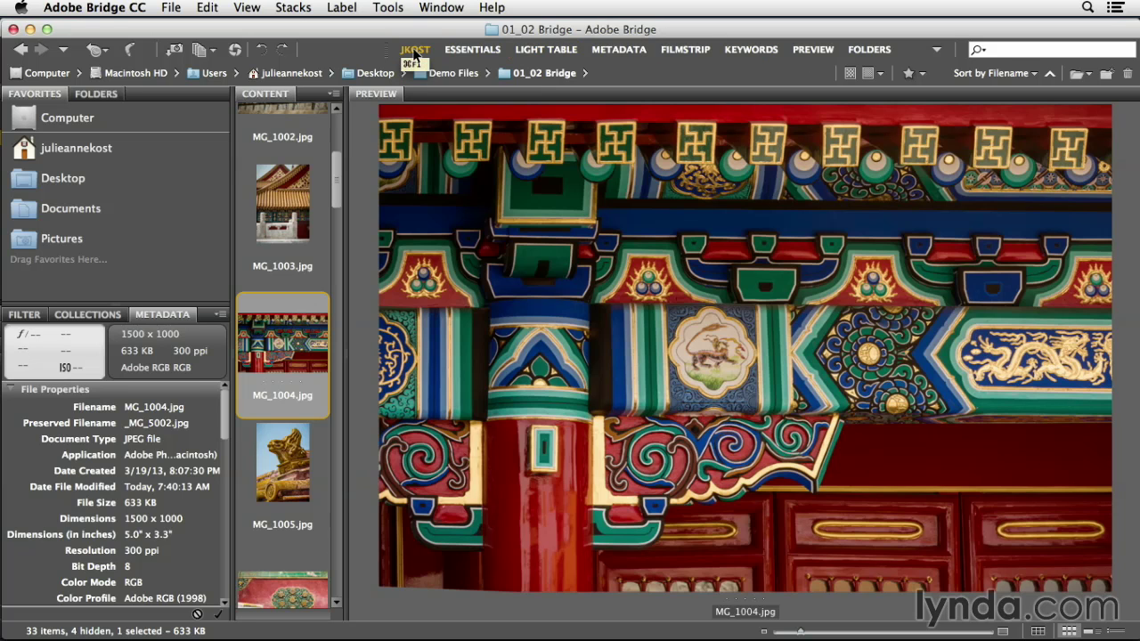
Step: Move the custom workspace between Filmstrip and Keywords, and shorten the workspace list to show only Essentials, Light Table and Metadata
{"action": "left_click_drag", "start_coordinate": [415, 55], "coordinate": [705, 48]}
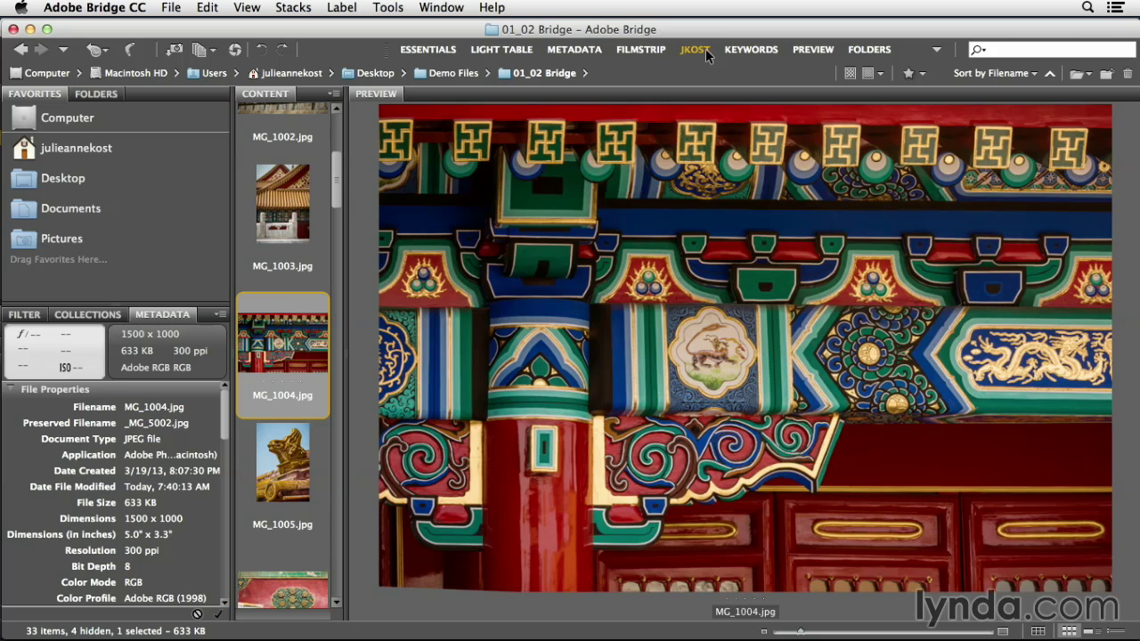
{"action": "left_click_drag", "start_coordinate": [389, 49], "coordinate": [708, 49]}
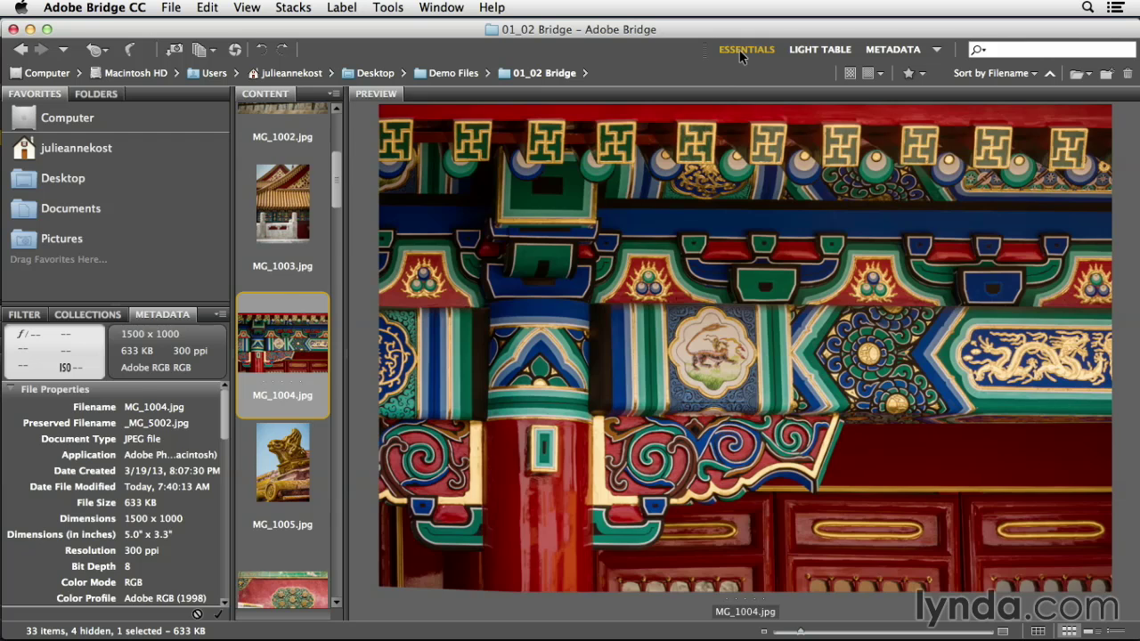
Step: Switch to the Essentials workspace, try a wider Content panel, and reset the workspace to its default layout
{"action": "left_click", "coordinate": [739, 49]}
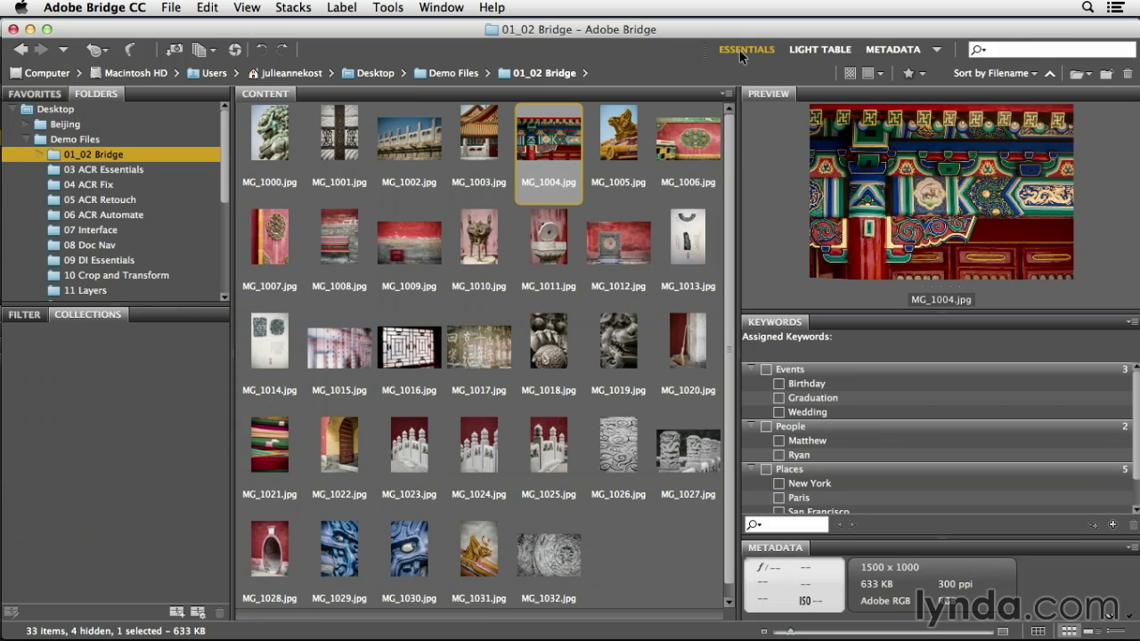
{"action": "left_click_drag", "start_coordinate": [739, 195], "coordinate": [798, 198]}
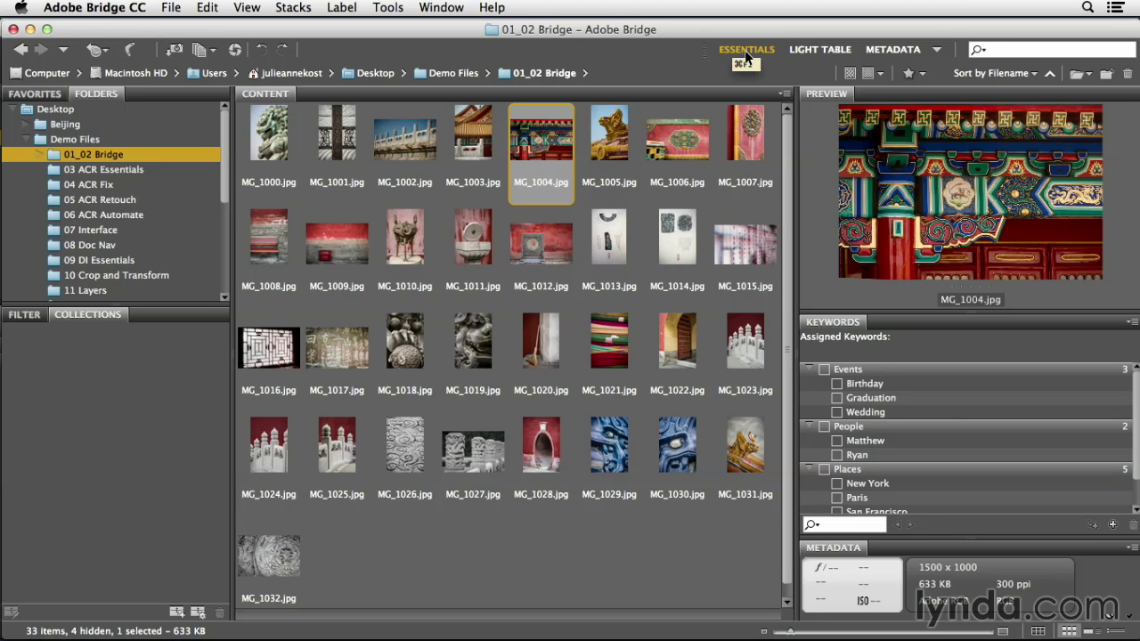
{"action": "left_click", "coordinate": [938, 50]}
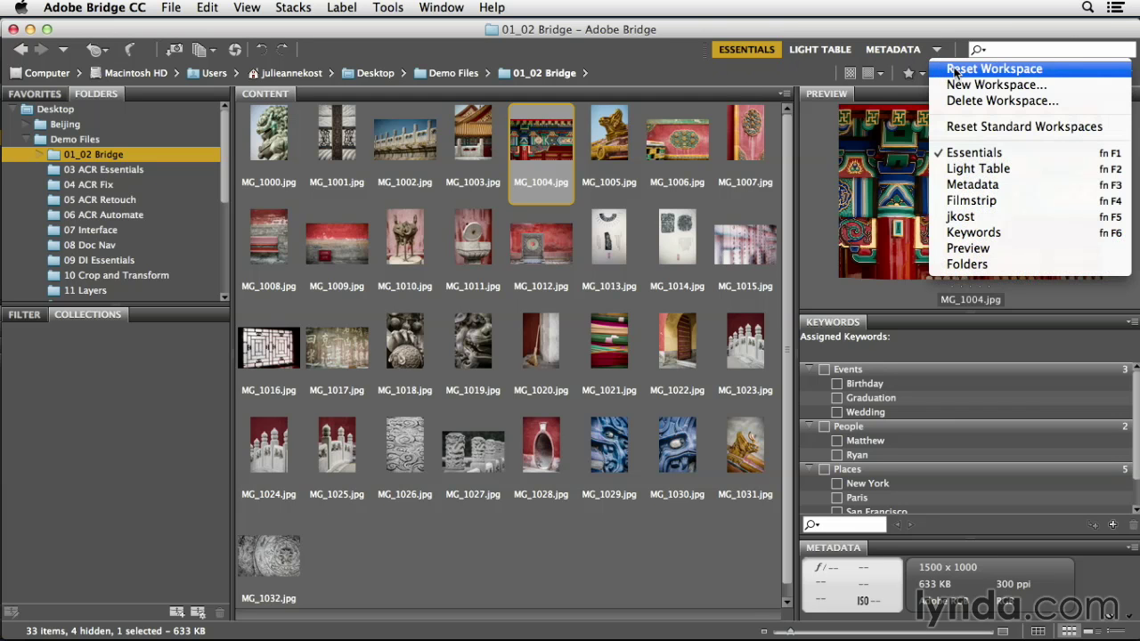
{"action": "left_click", "coordinate": [996, 69]}
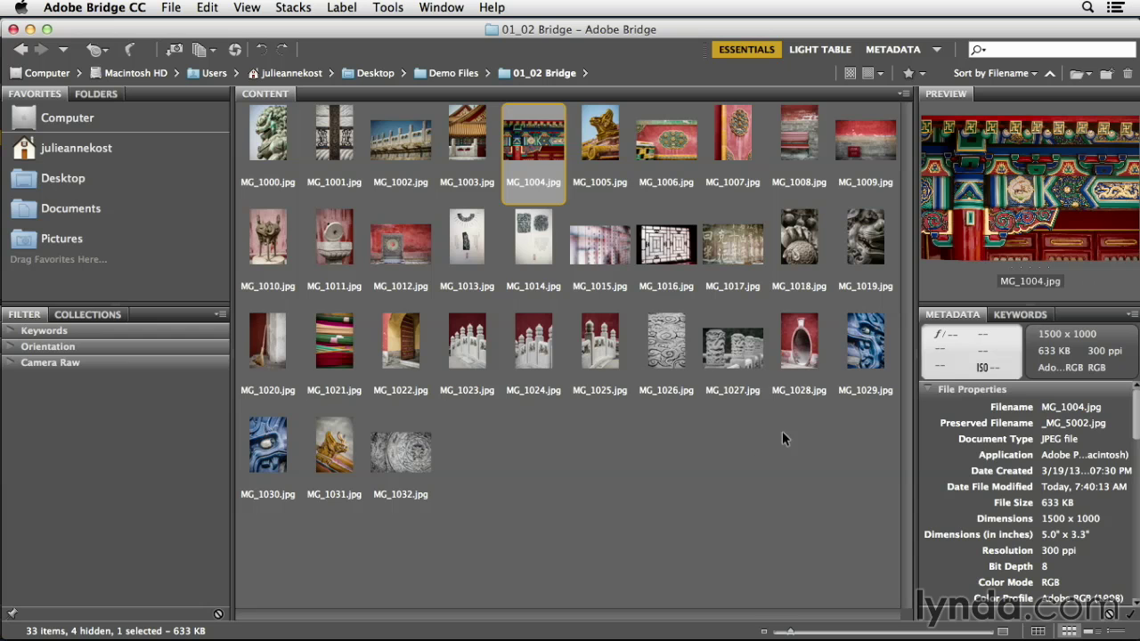
Step: Hide all side panels so only the Content panel remains, and bring the panels back
{"action": "key", "text": "Tab"}
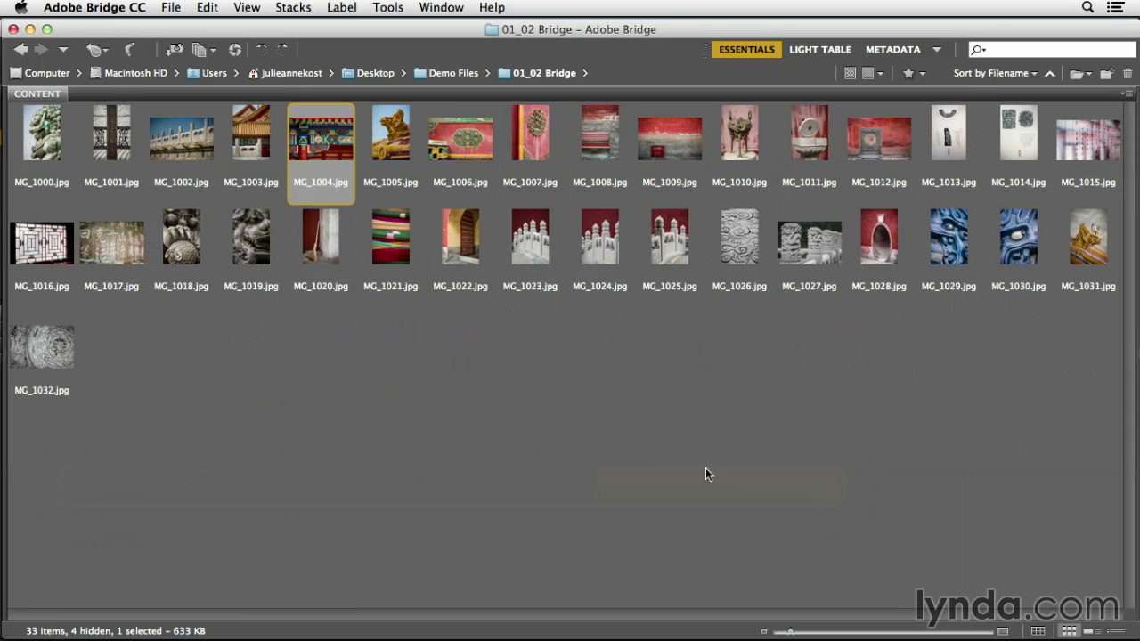
{"action": "key", "text": "Tab"}
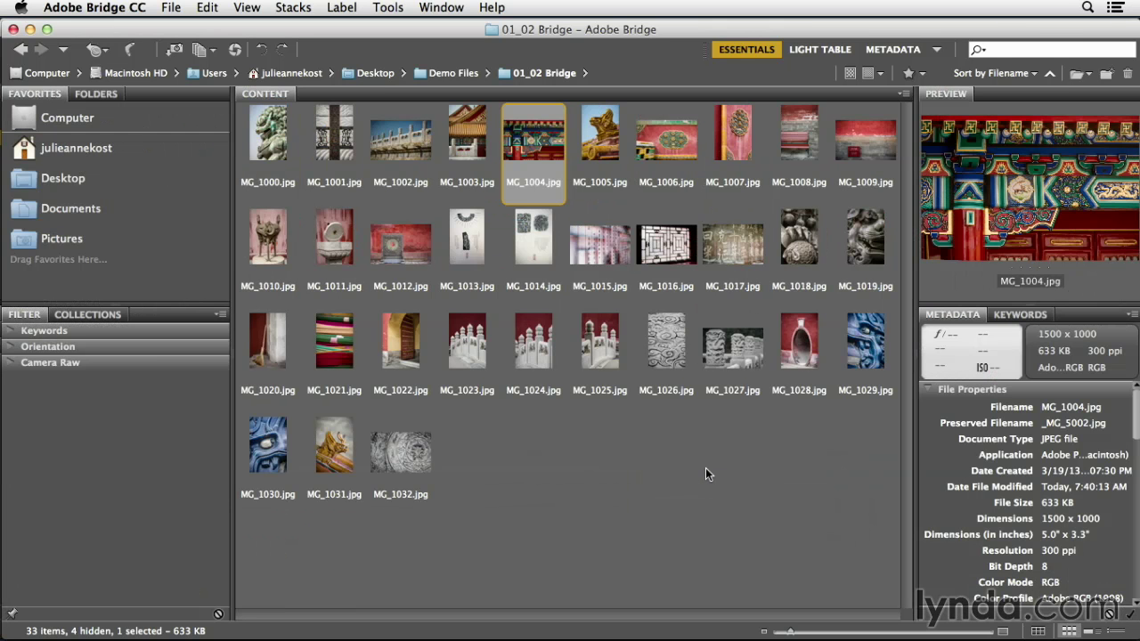